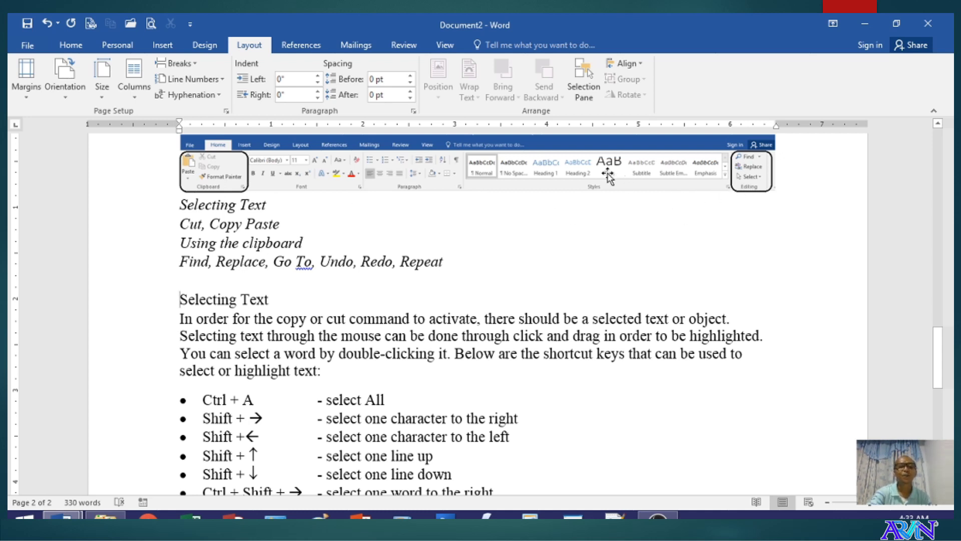
Insert '&' before Paste so the topic line reads 'Cut, Copy & Paste'.
left_click(272, 210)
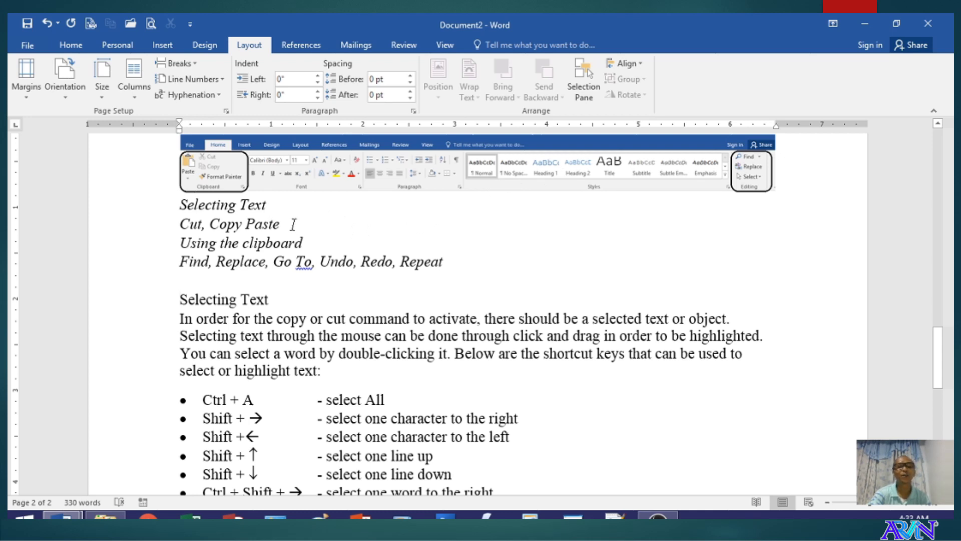
left_click(246, 223)
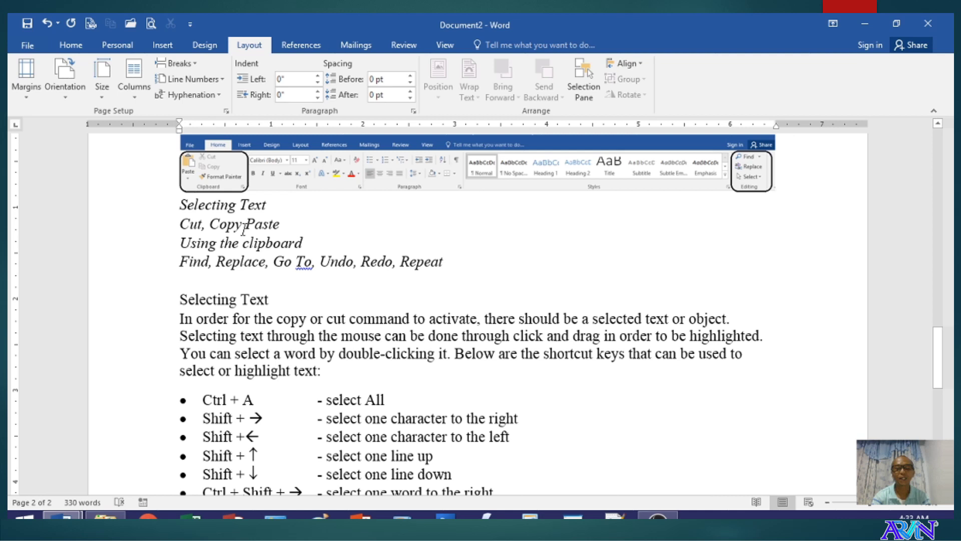
type("&")
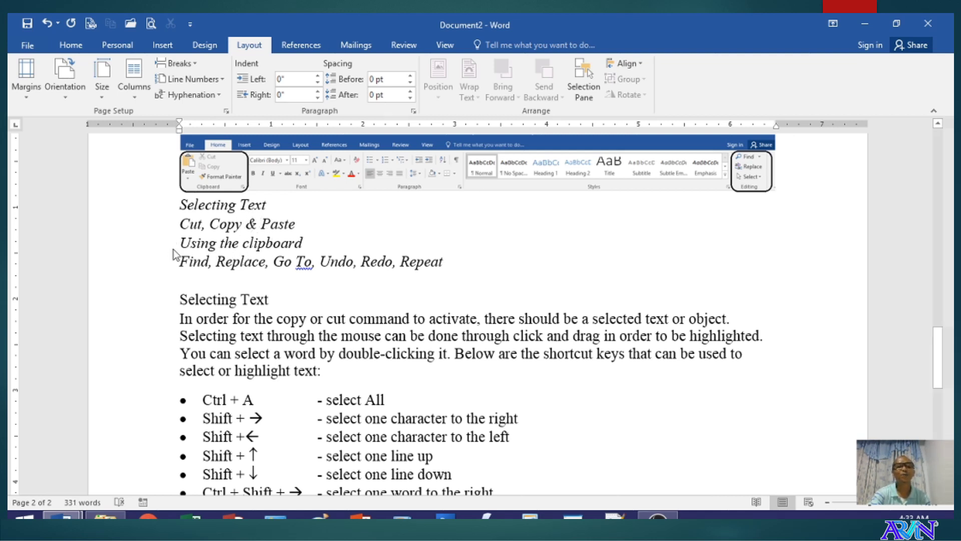
left_click_drag(179, 249, 281, 251)
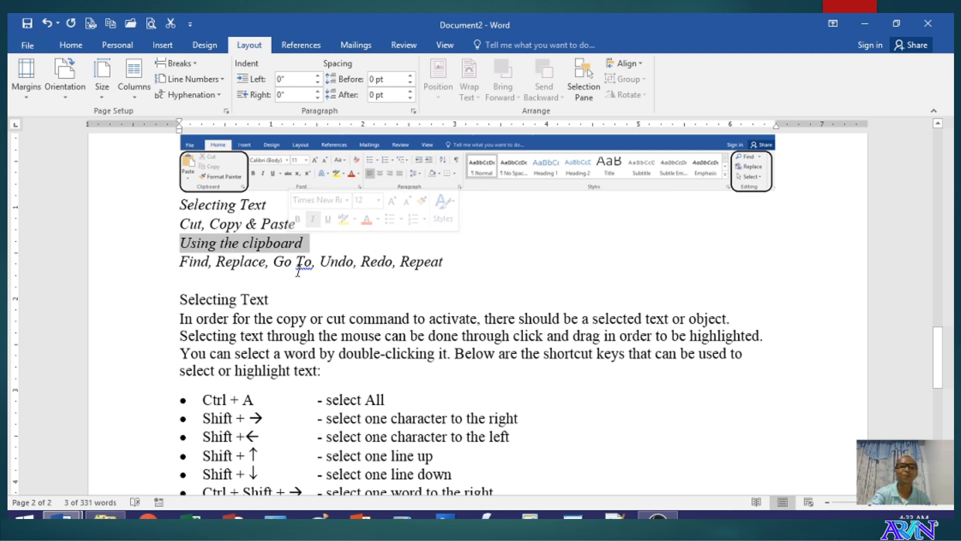
left_click(297, 262)
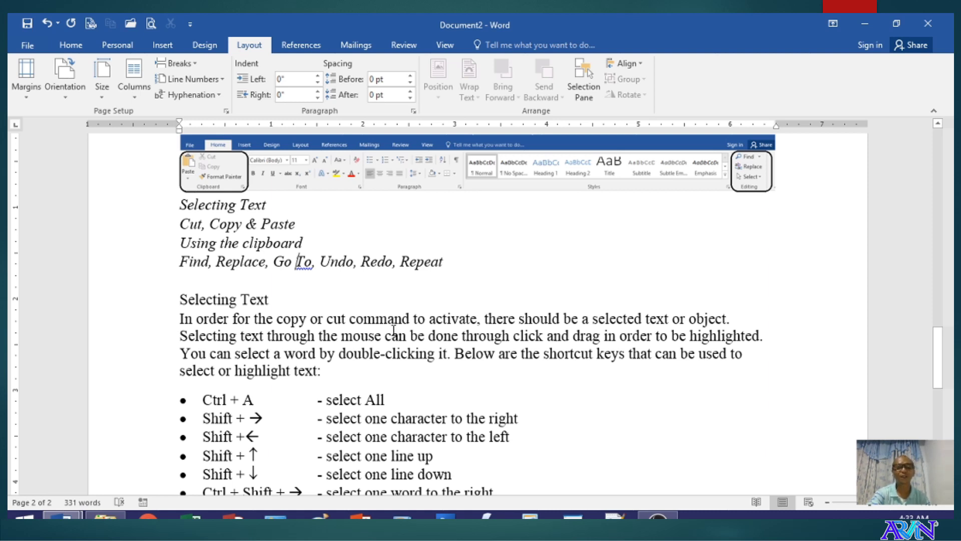
scroll(393, 331, "down", 3)
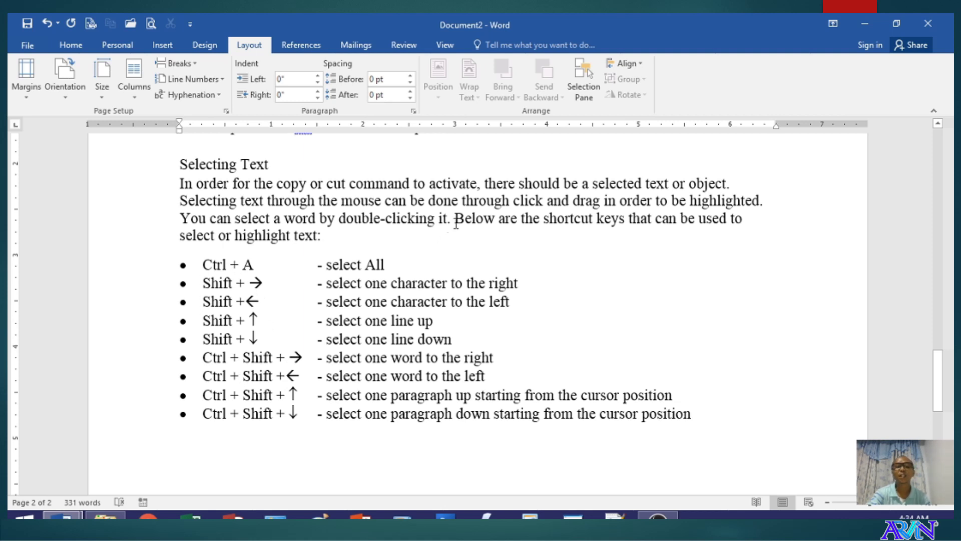
left_click_drag(455, 220, 467, 250)
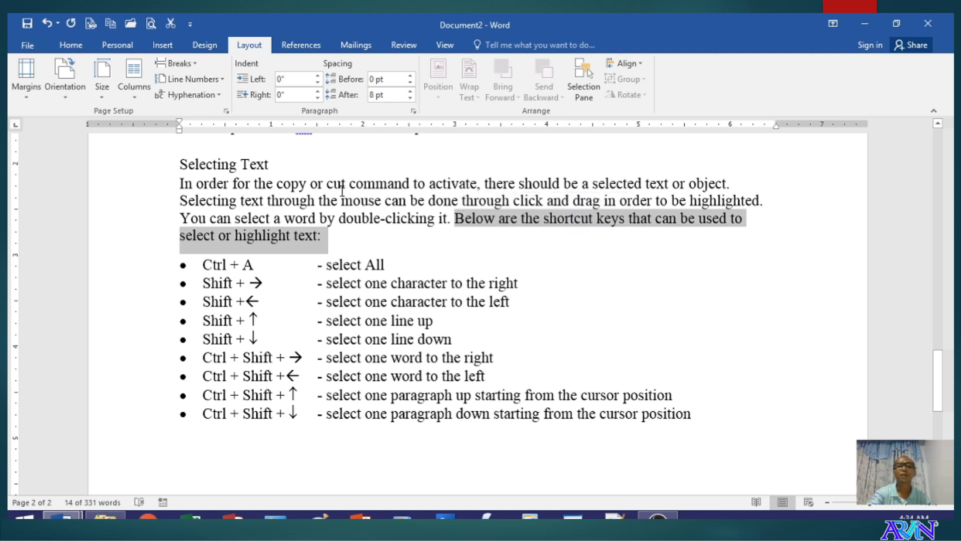
double_click(368, 184)
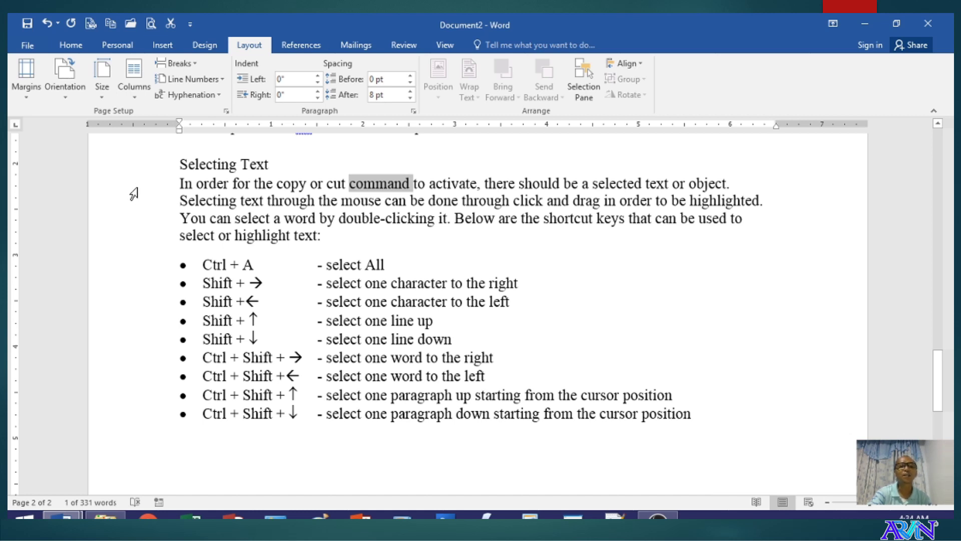
double_click(135, 192)
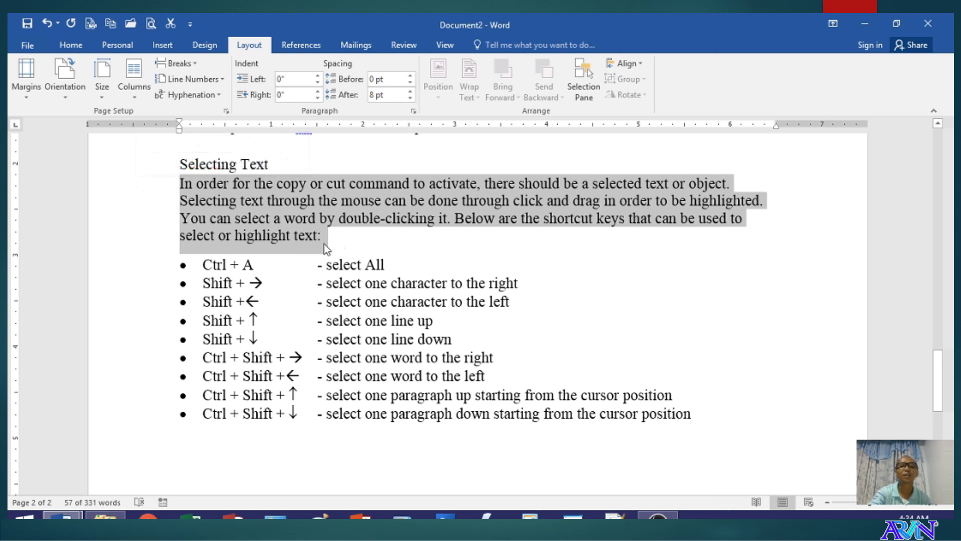
left_click(148, 172)
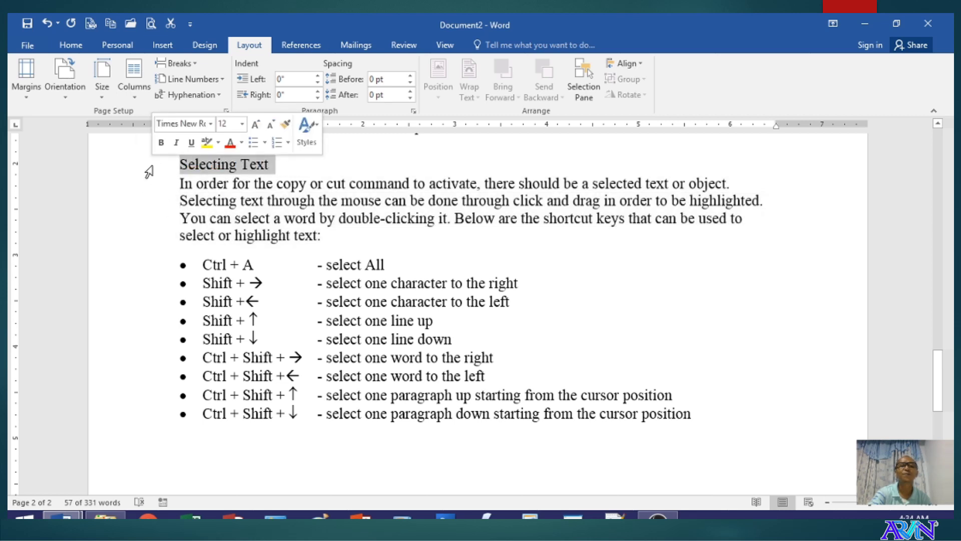
left_click(270, 200)
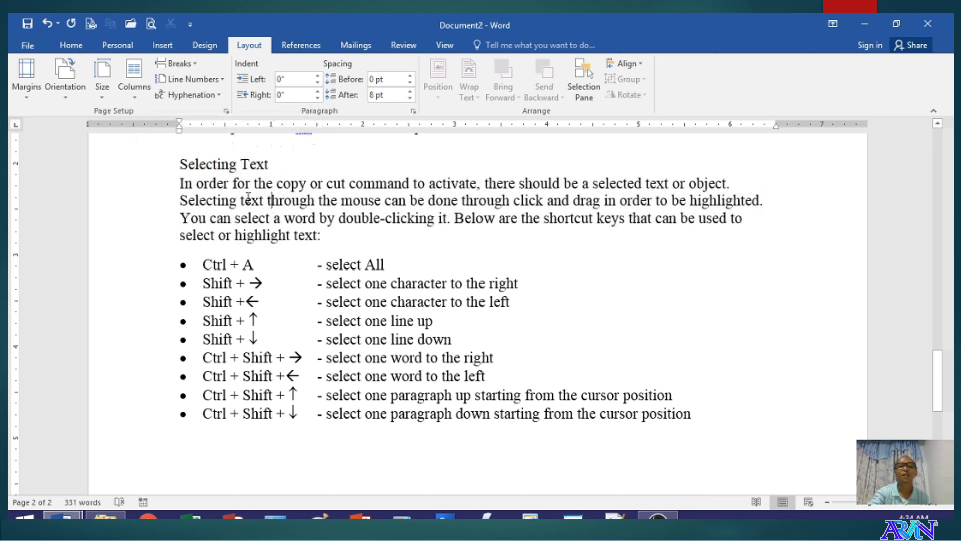
left_click_drag(184, 163, 333, 240)
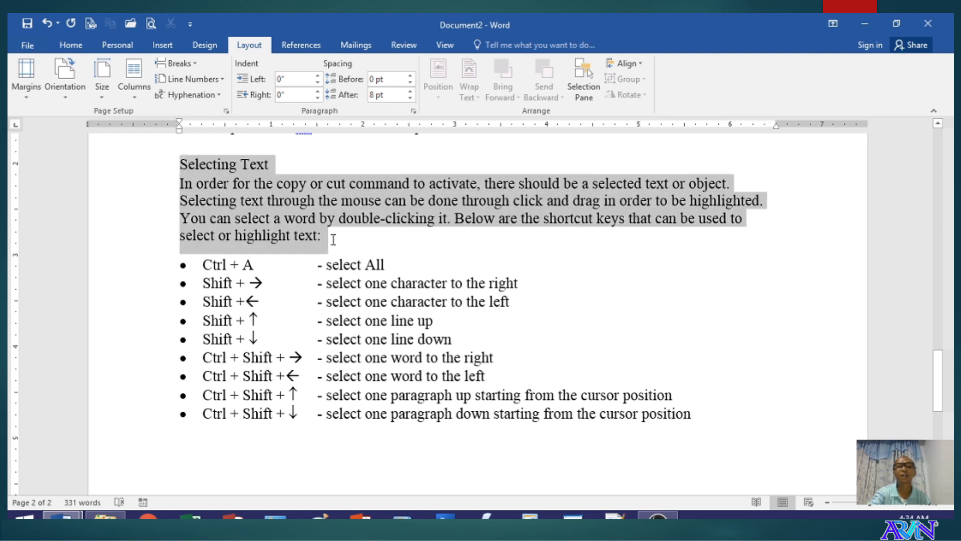
left_click_drag(207, 262, 699, 422)
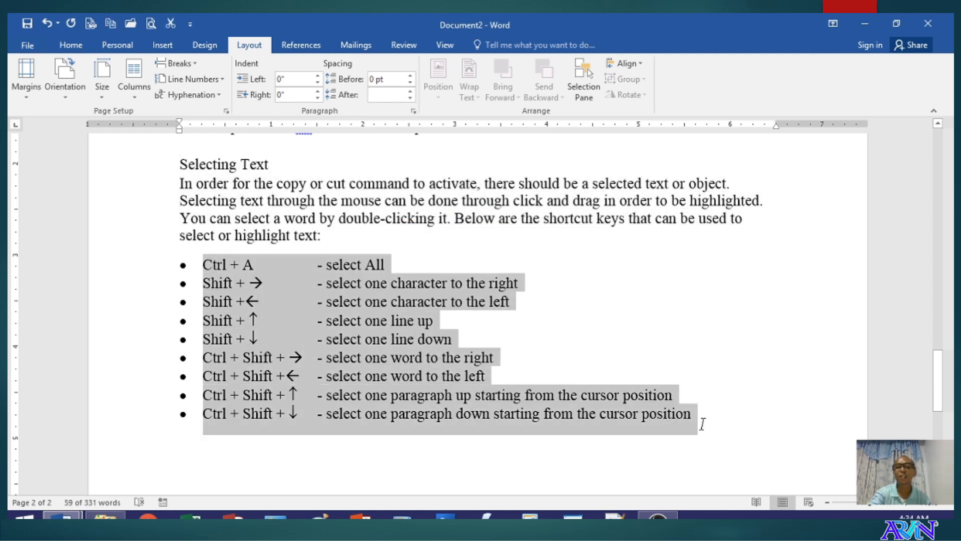
left_click(211, 280)
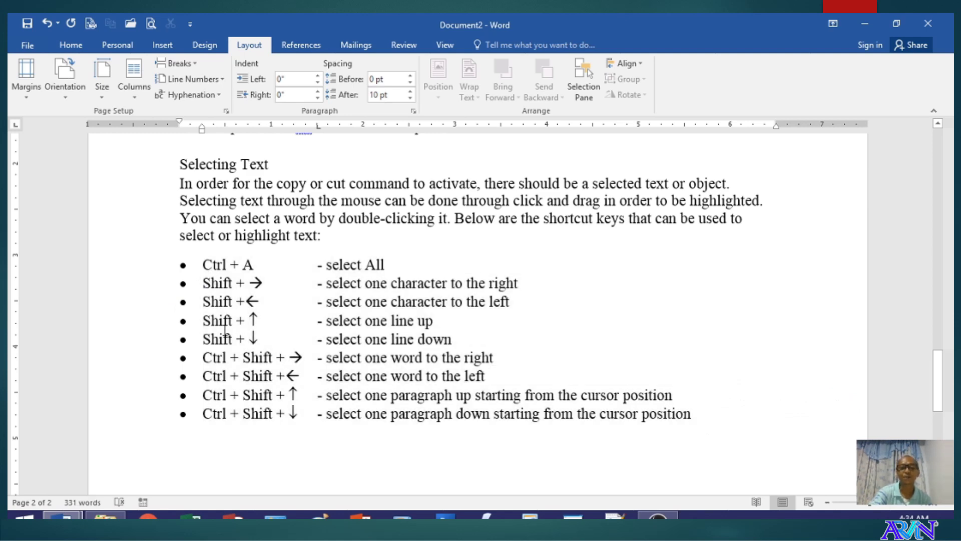
Cut the Selecting Text heading, then undo the cut to restore it.
scroll(233, 355, "up", 3)
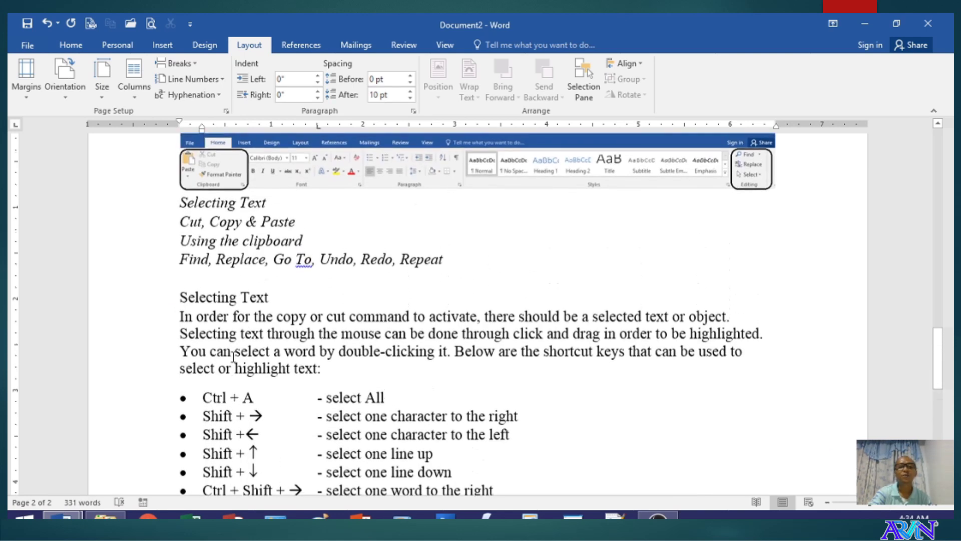
left_click_drag(181, 223, 296, 221)
scroll(276, 428, "down", 1)
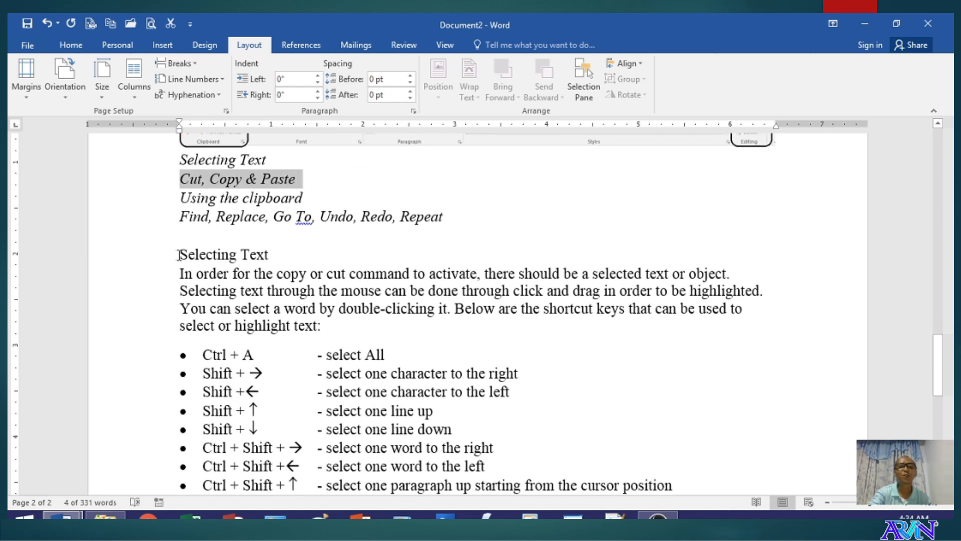
left_click_drag(179, 256, 298, 257)
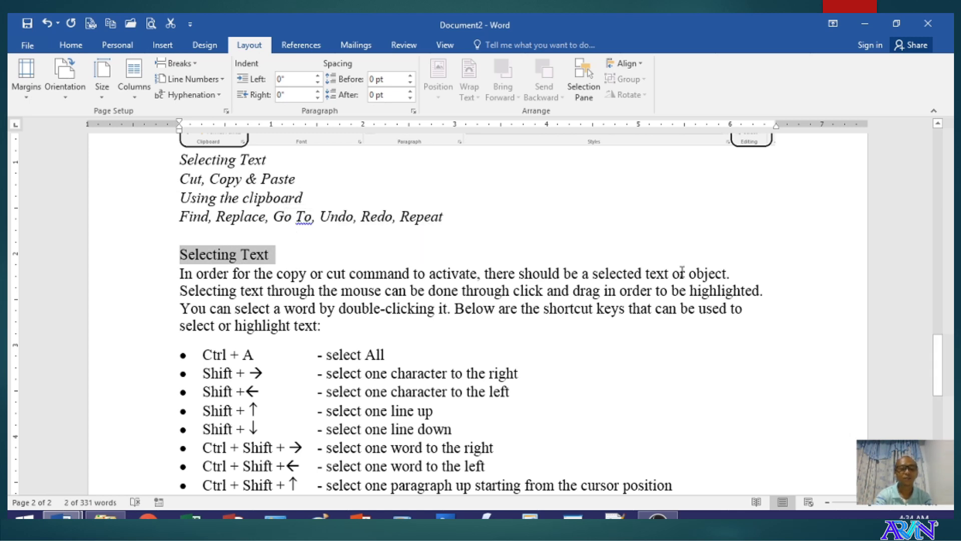
key("ctrl+x")
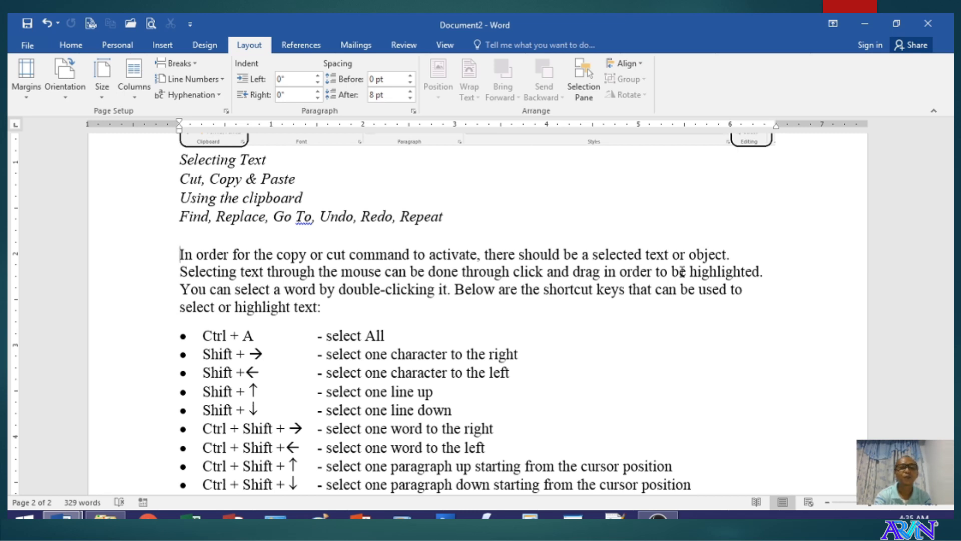
key("ctrl+z")
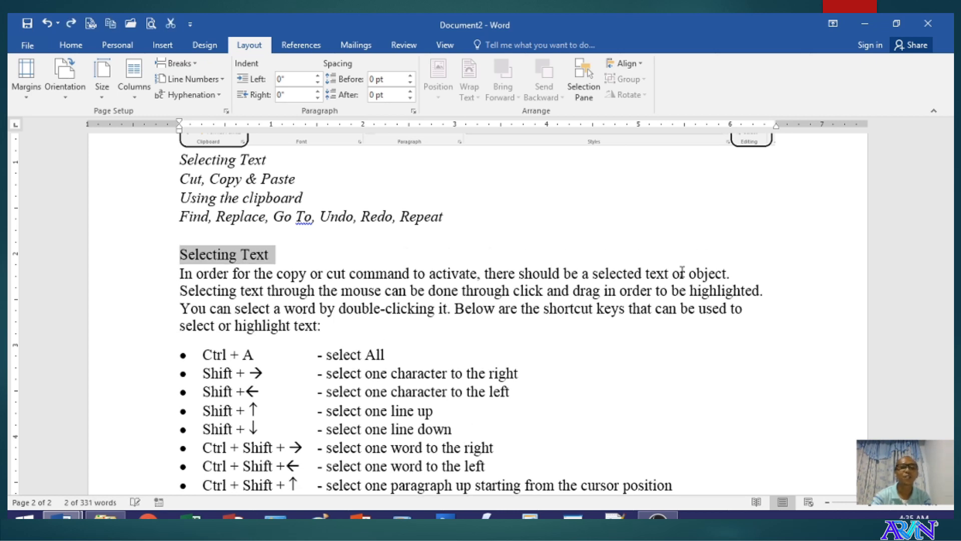
left_click(259, 276)
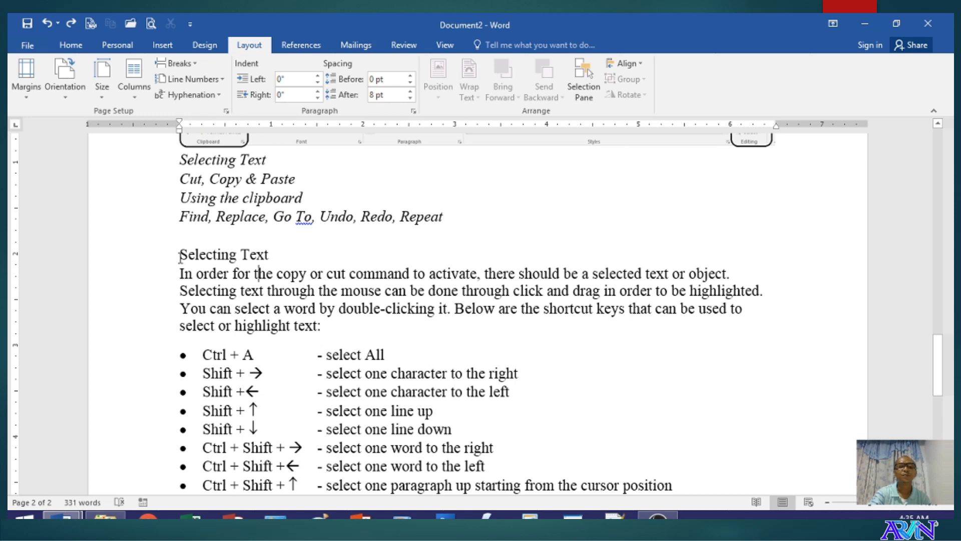
Copy the Selecting Text heading and paste it on the empty line below the shortcut list.
left_click_drag(180, 254, 275, 254)
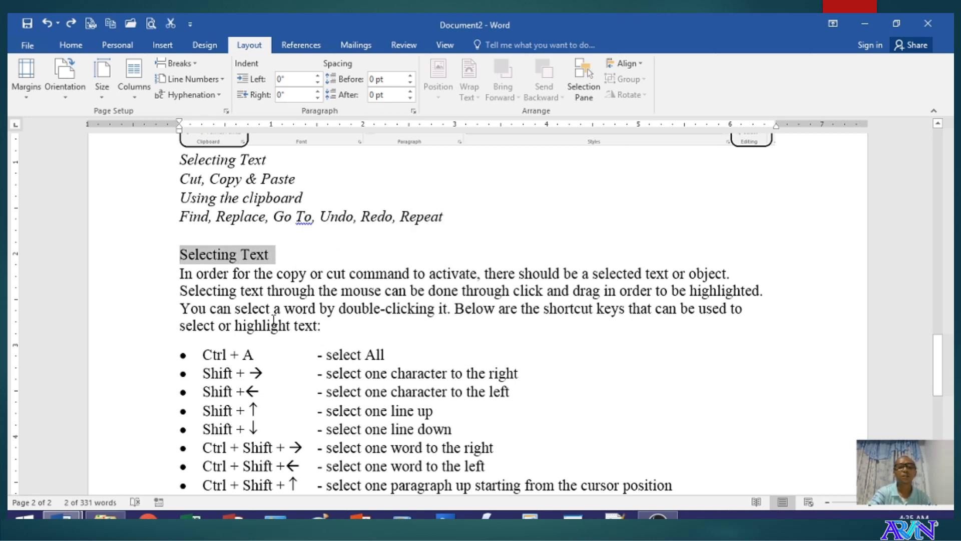
left_click(284, 295)
scroll(272, 376, "down", 5)
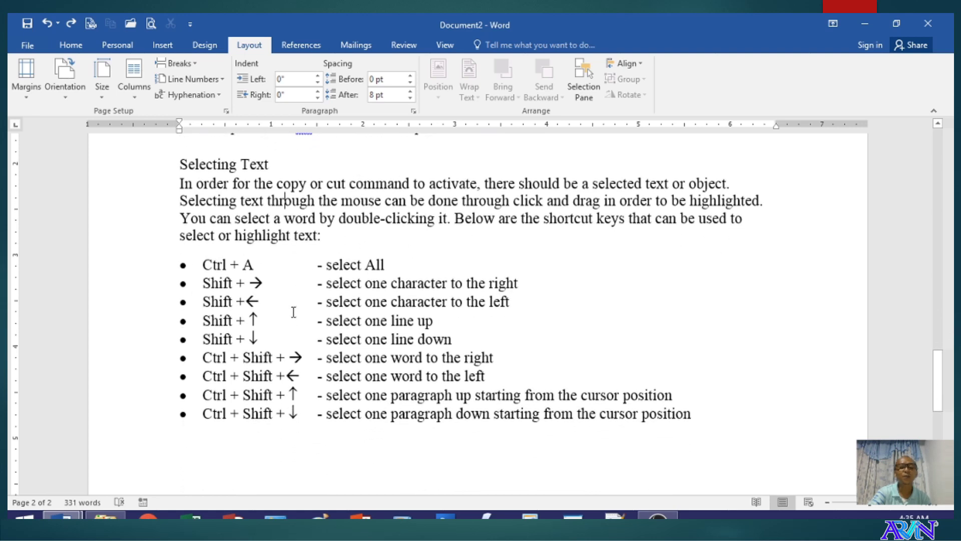
left_click(210, 364)
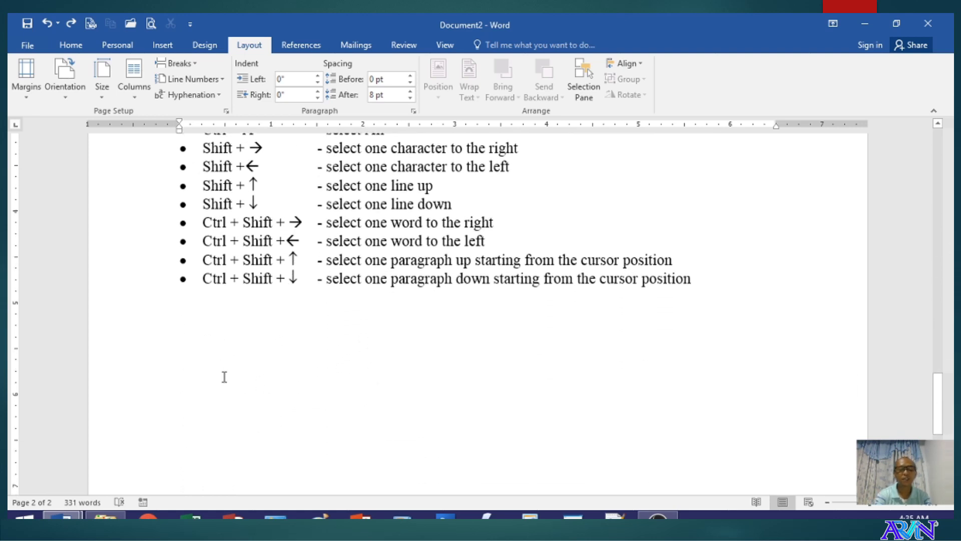
key("ctrl+v")
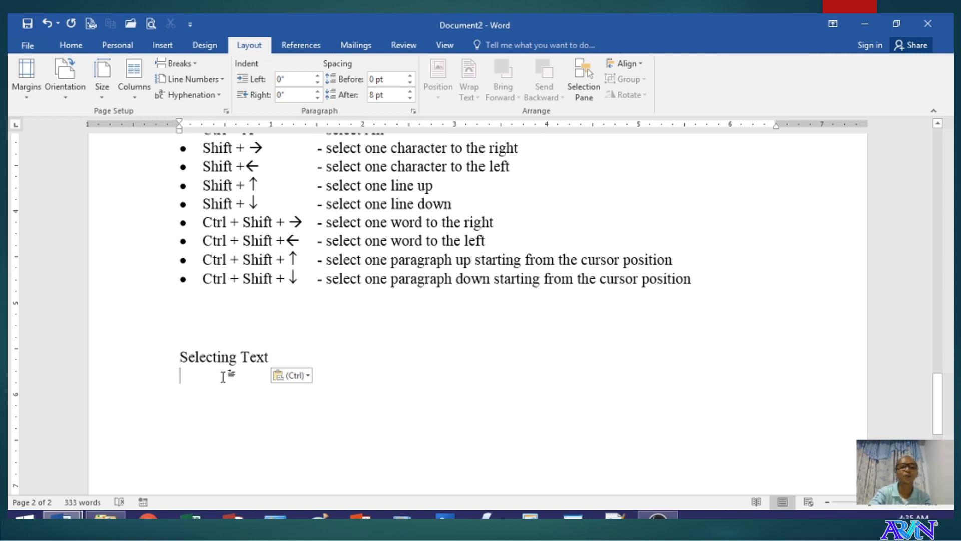
scroll(254, 397, "up", 4)
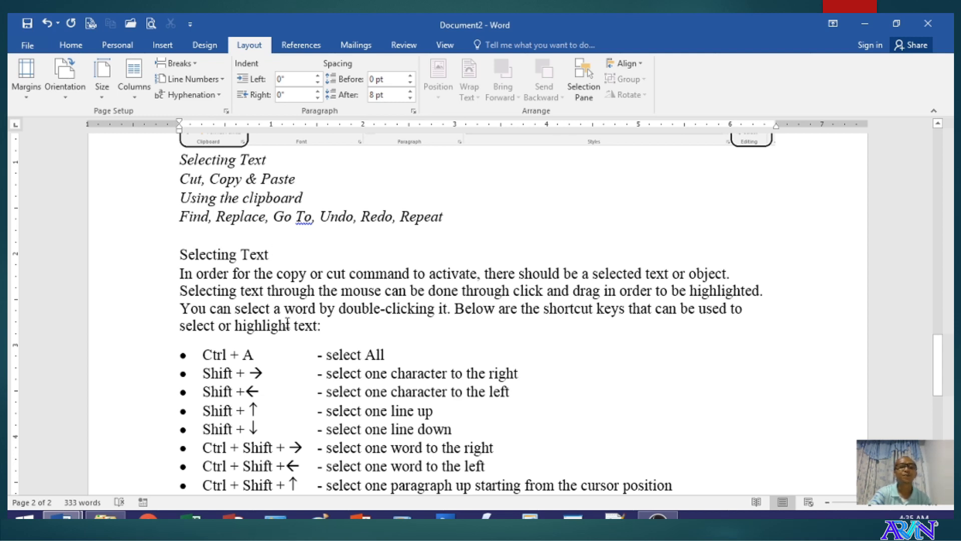
scroll(287, 322, "up", 1)
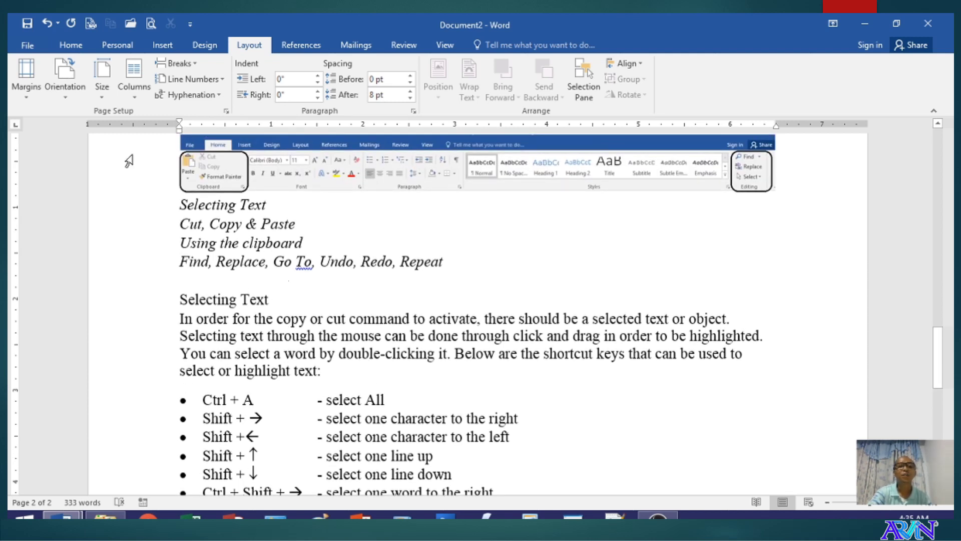
Open the Clipboard task pane from the Home tab's Clipboard group.
left_click(72, 46)
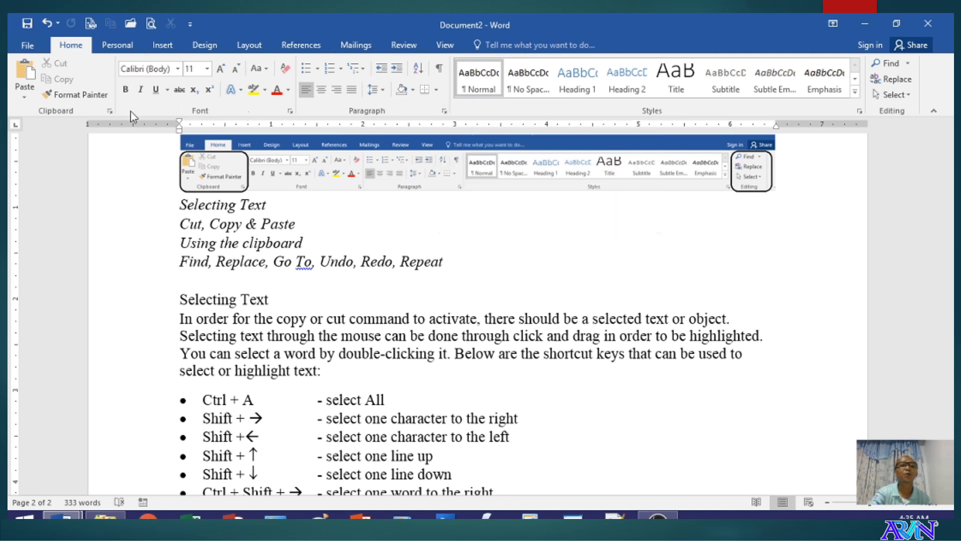
left_click(110, 112)
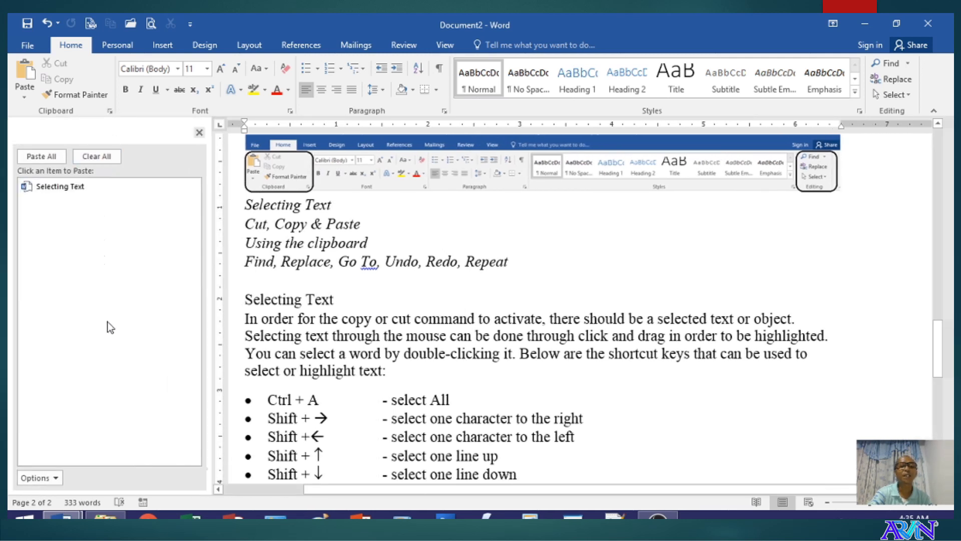
Copy the 'Using the clipboard' heading and the 'Ctrl + A - select All' line.
mouse_move(105, 201)
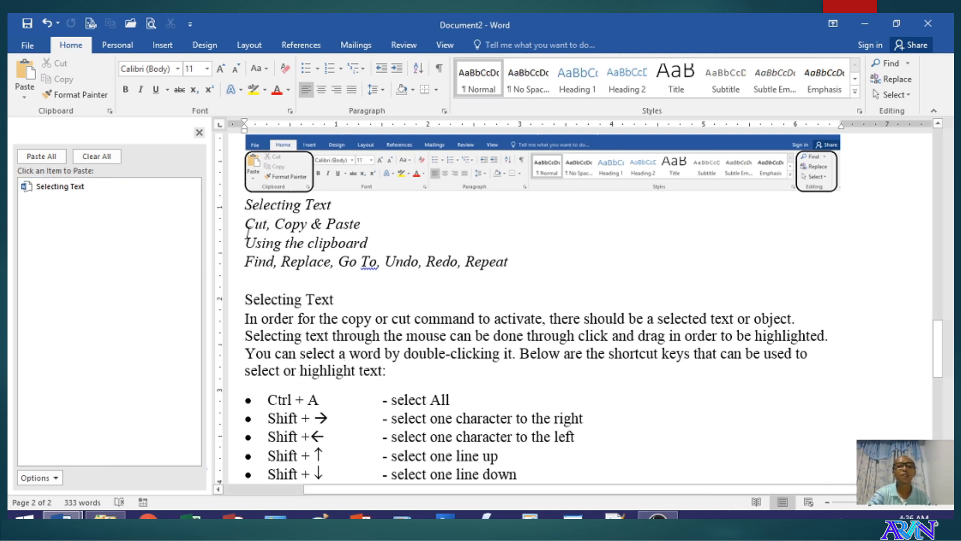
left_click_drag(245, 243, 378, 241)
key("ctrl+c")
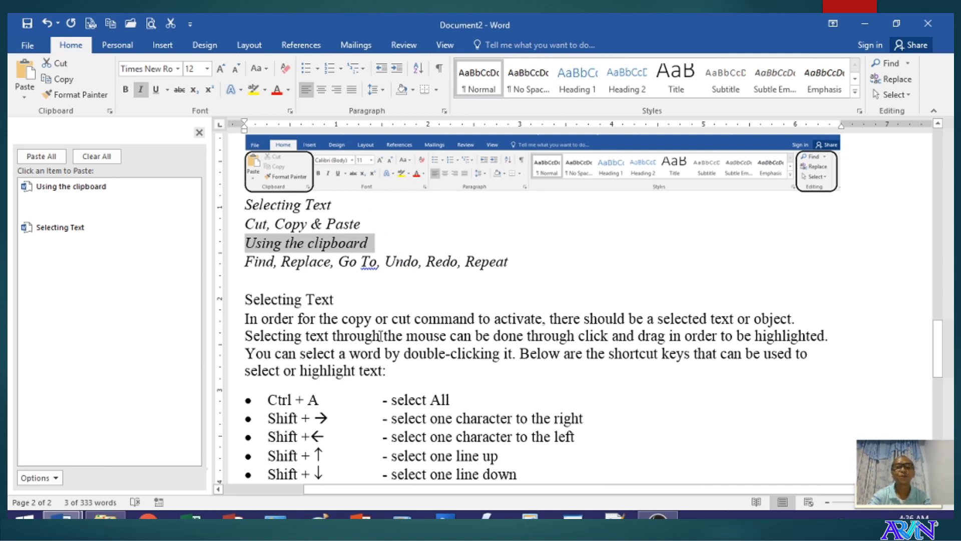
left_click_drag(269, 399, 490, 399)
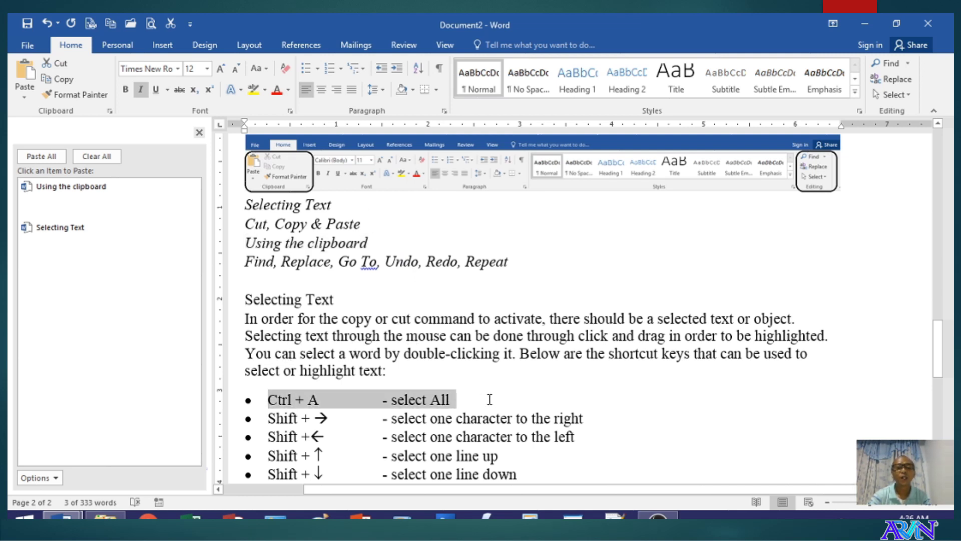
key("ctrl+c")
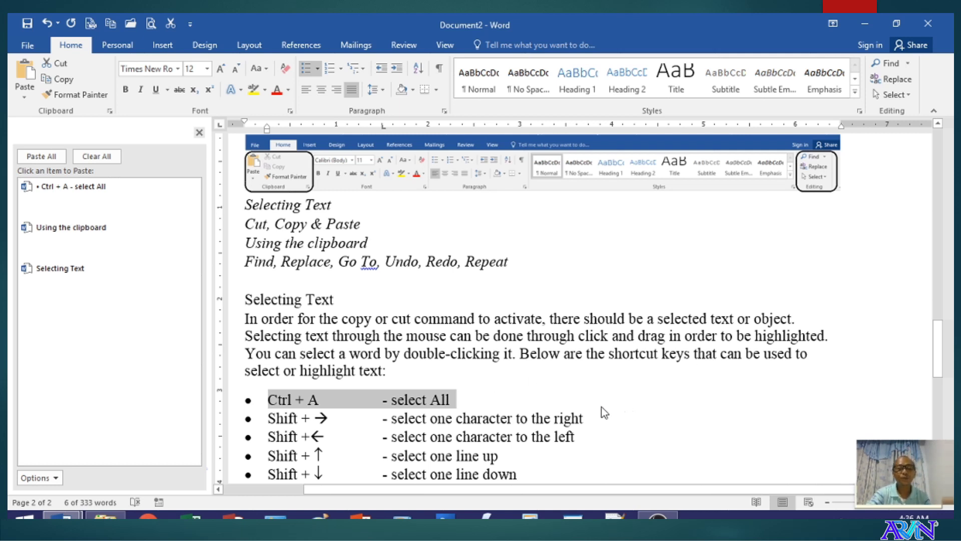
Below the lower Selecting Text line, paste both clipboard items several times on new lines.
scroll(604, 412, "down", 5)
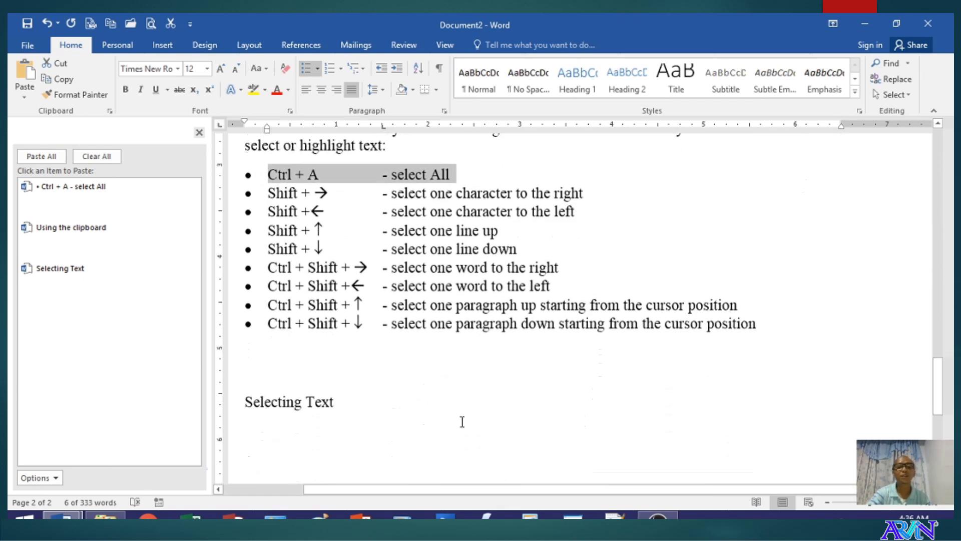
left_click(372, 401)
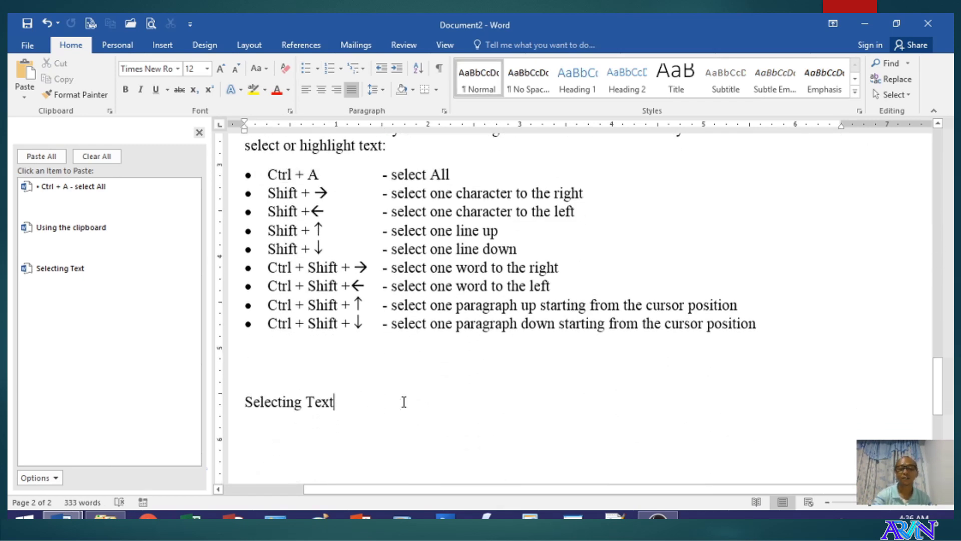
key("Return")
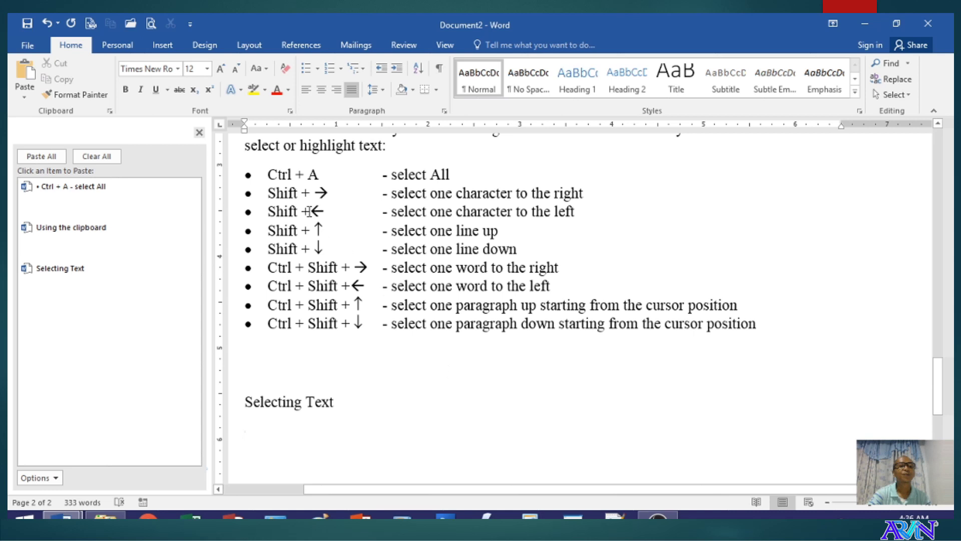
left_click(89, 232)
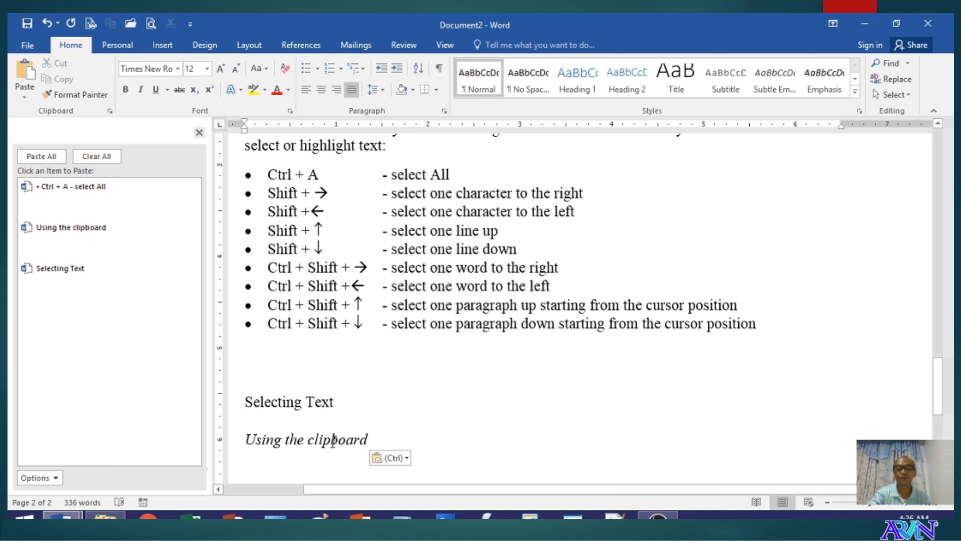
key("Return")
left_click(80, 213)
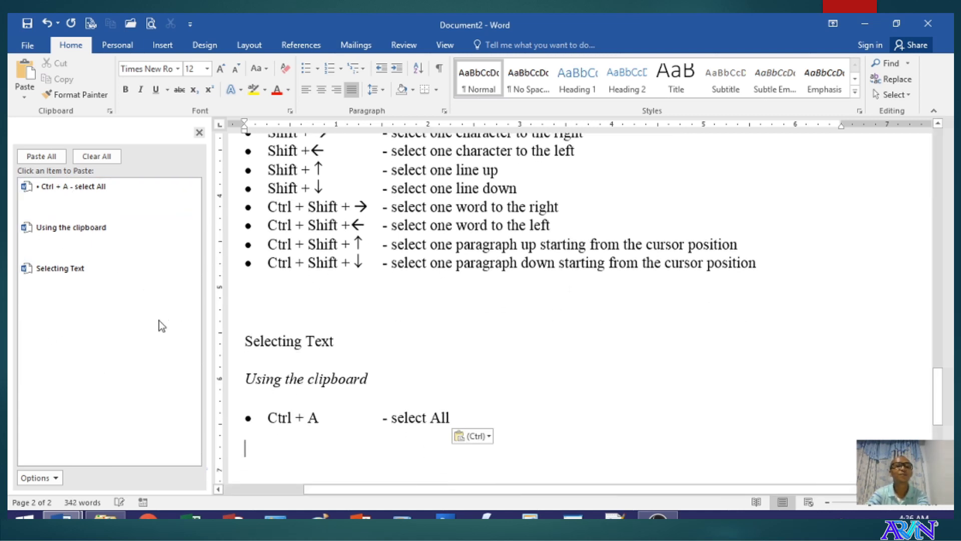
key("Return")
left_click(48, 235)
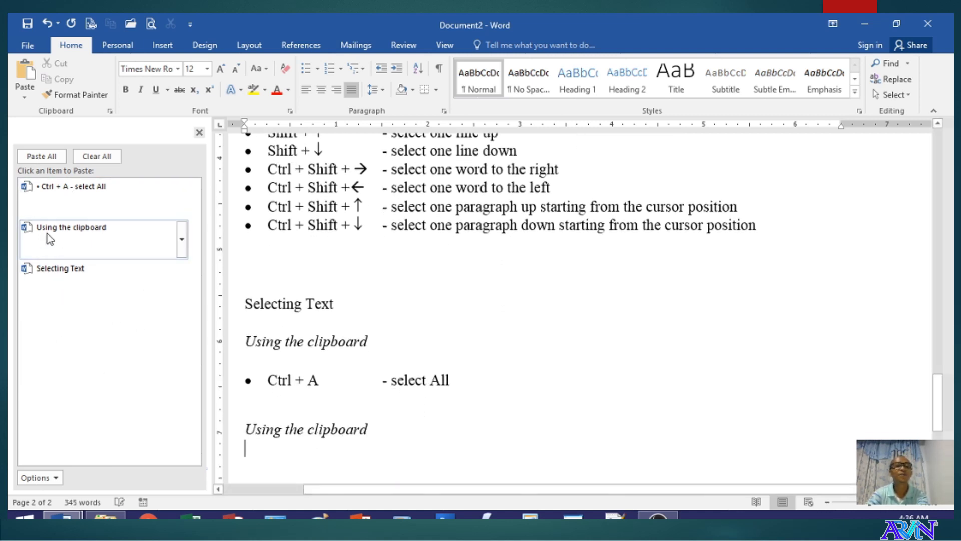
left_click(66, 193)
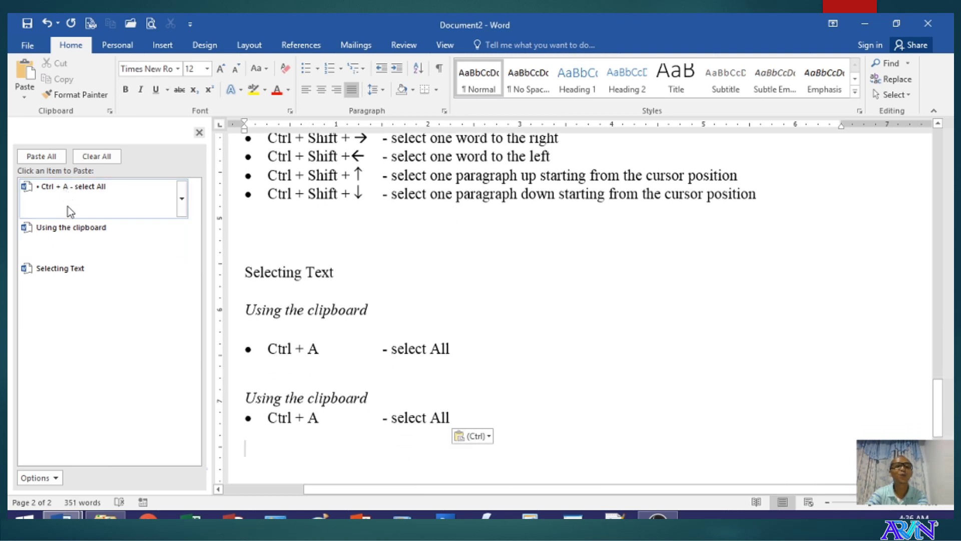
left_click(66, 244)
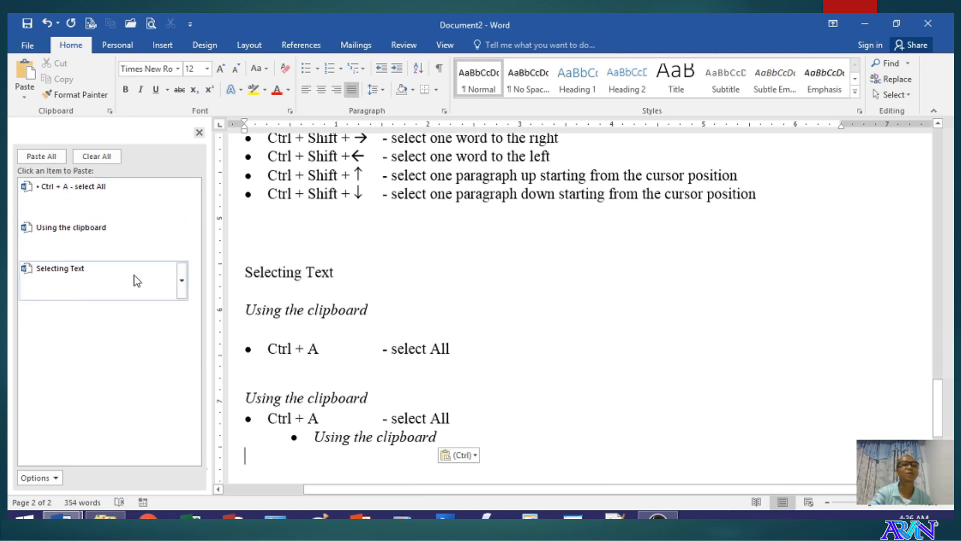
scroll(135, 280, "up", 10)
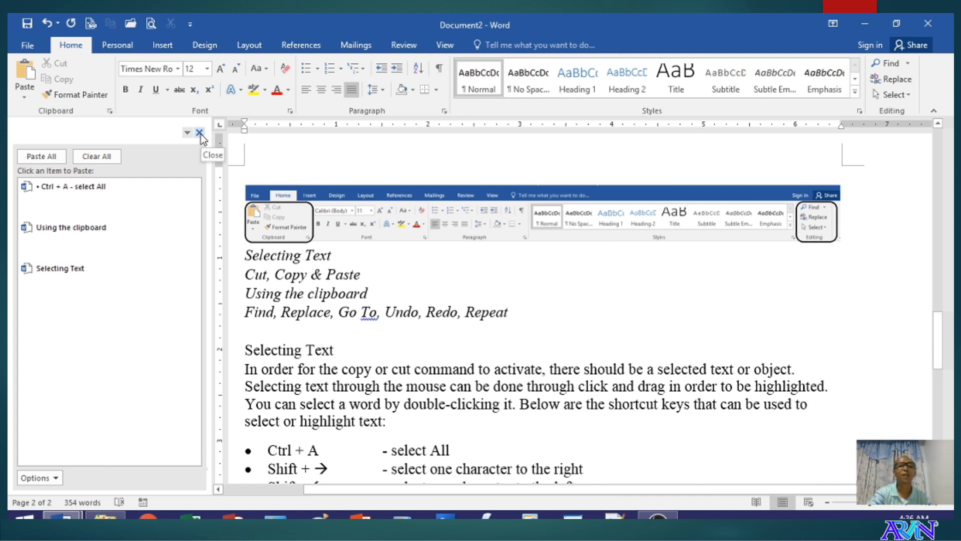
Close the Clipboard pane, select 'clipboard' and 'Find', then open the Navigation pane with Ctrl+F.
left_click(200, 133)
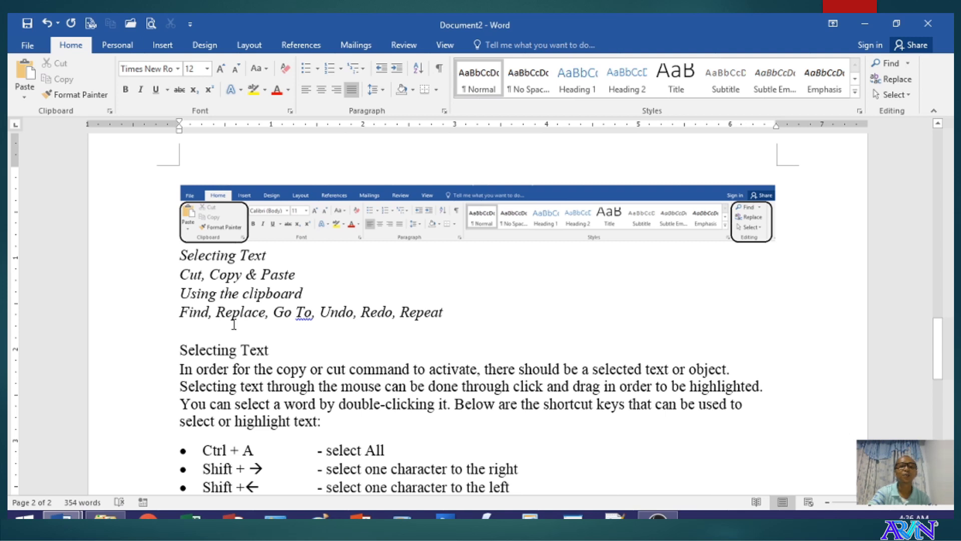
double_click(246, 292)
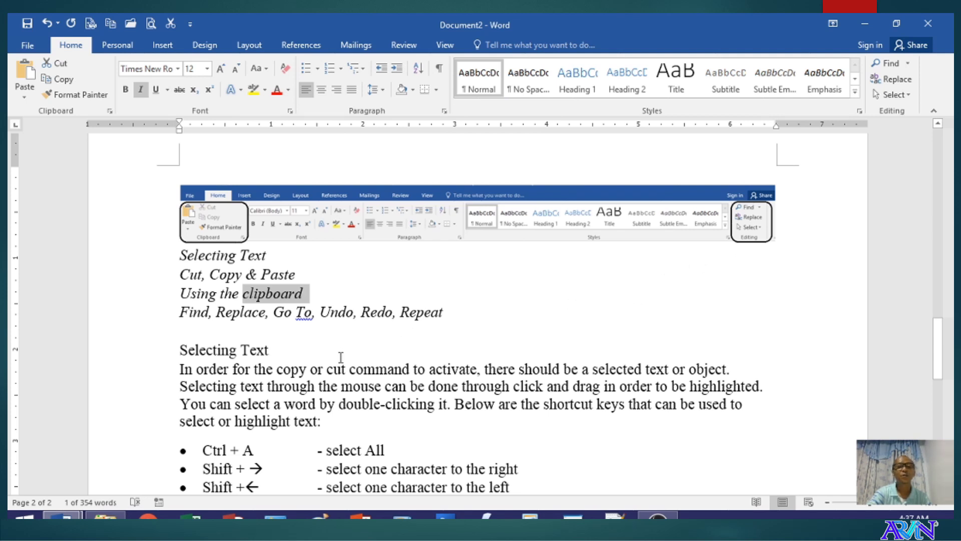
key("ctrl+v")
left_click_drag(193, 318, 180, 317)
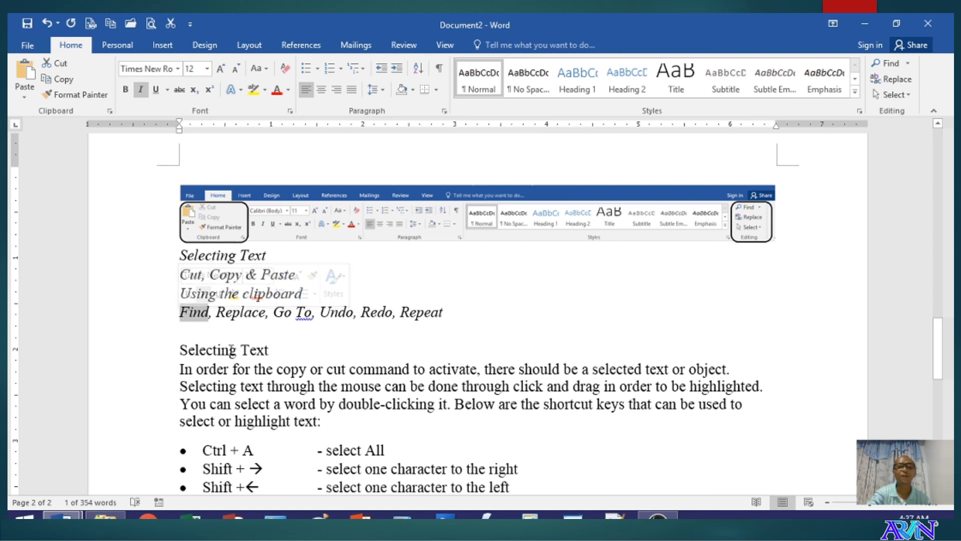
left_click(391, 266)
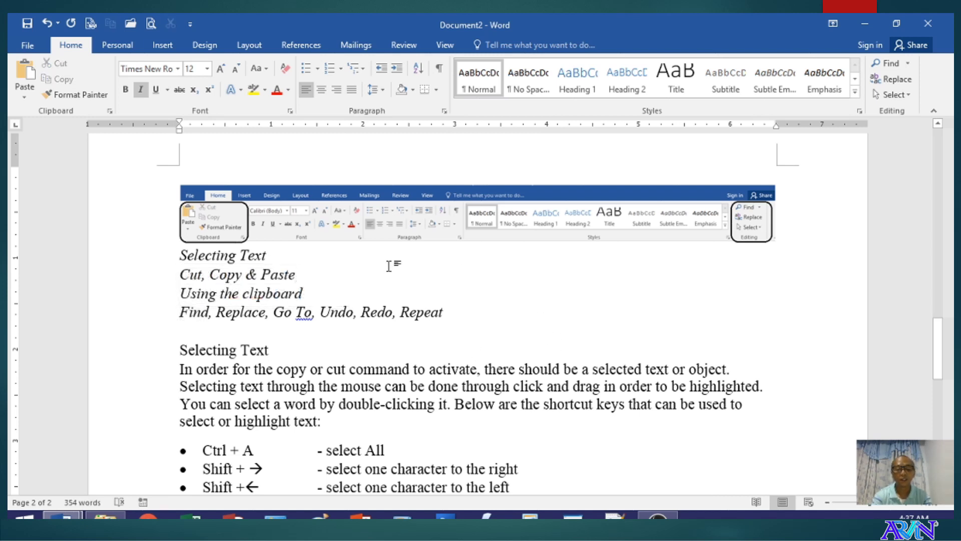
key("ctrl+f")
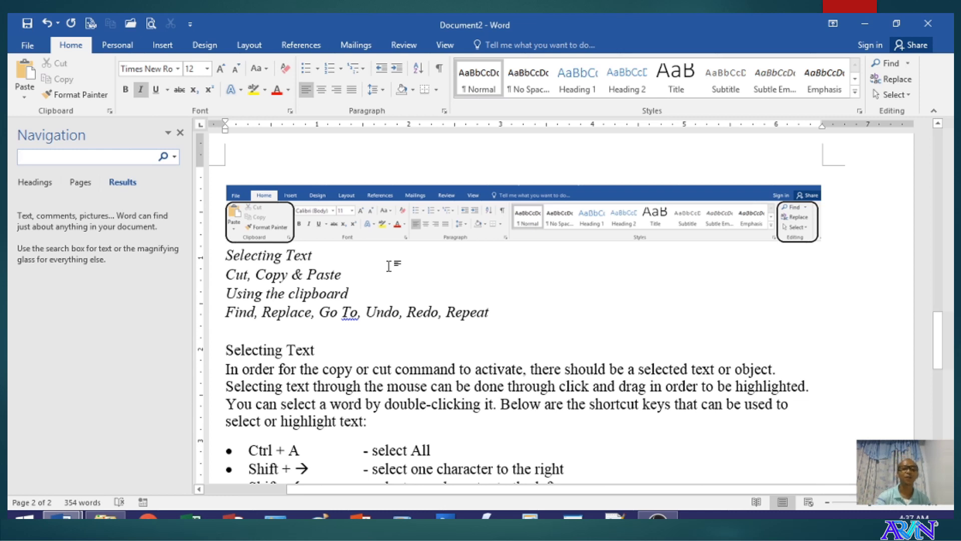
Search for 'command' in the Navigation pane, review its 6 matches, then return to the text.
type("c")
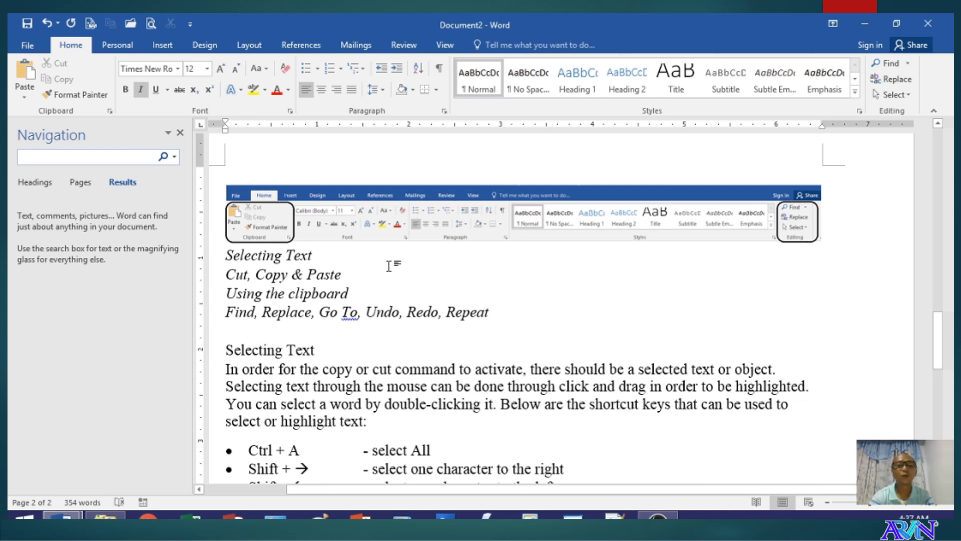
type("p,")
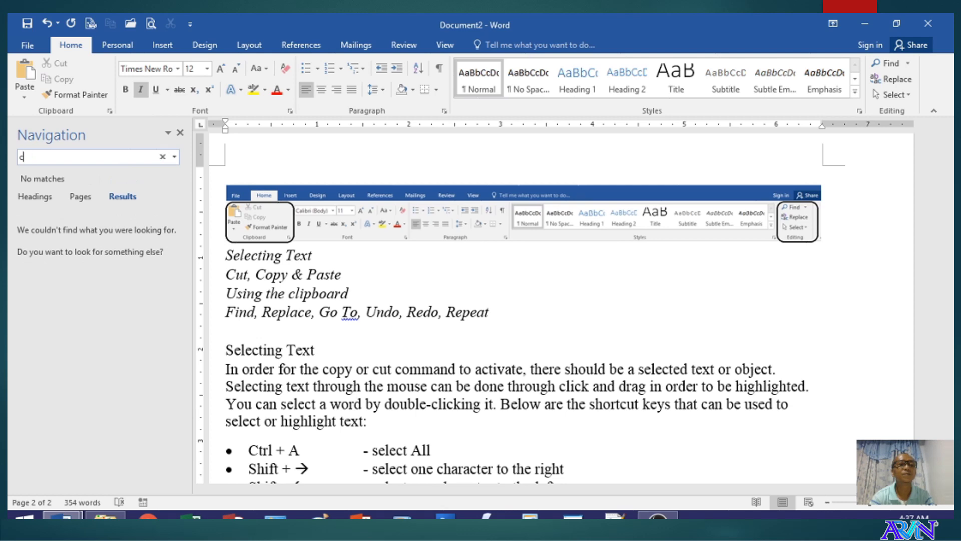
type("ommand")
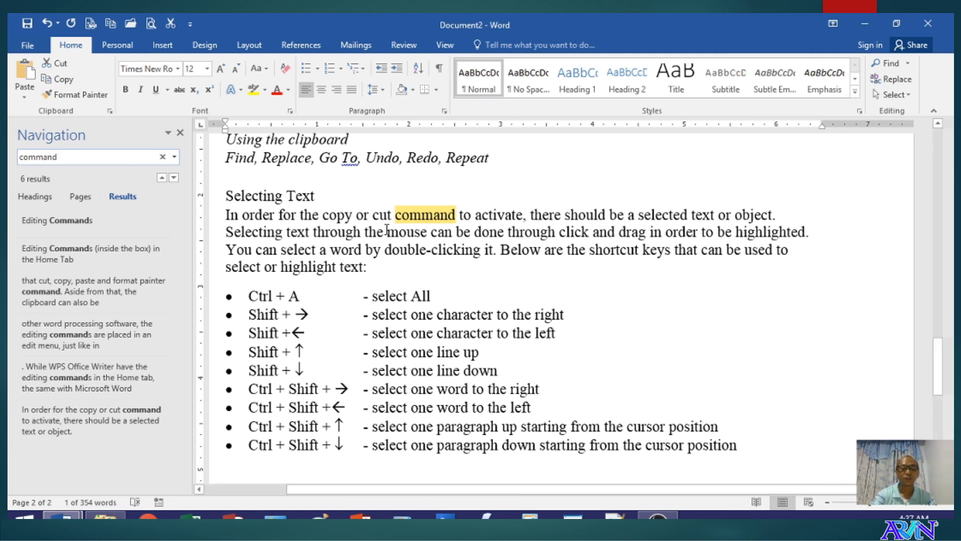
left_click(364, 264)
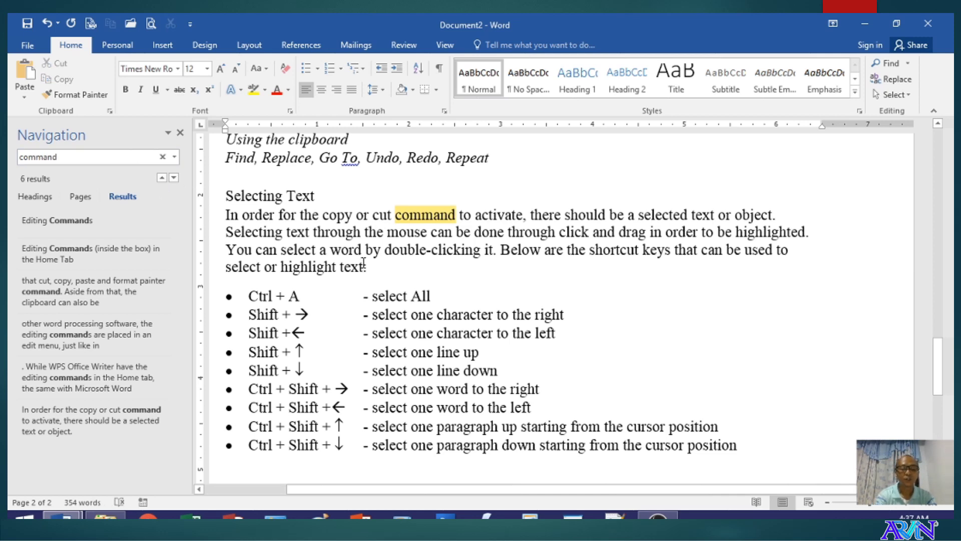
Open Find and Replace with 'command' as the search word and 'action' as the replacement.
key("ctrl+h")
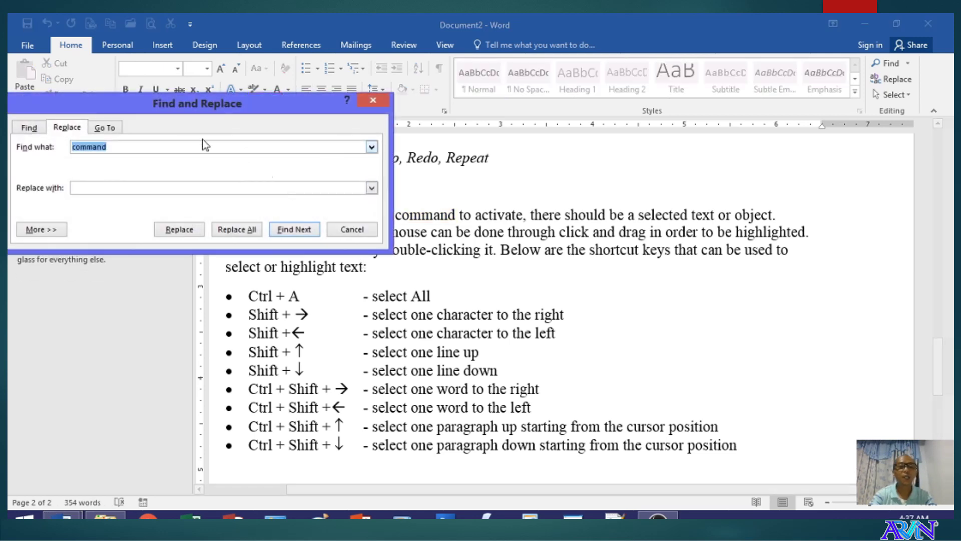
left_click_drag(234, 106, 372, 125)
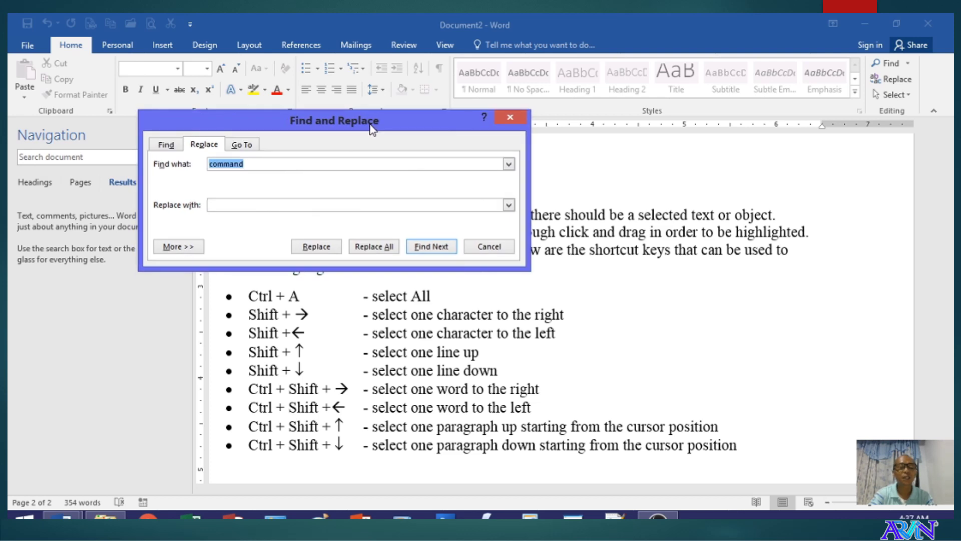
key("Escape")
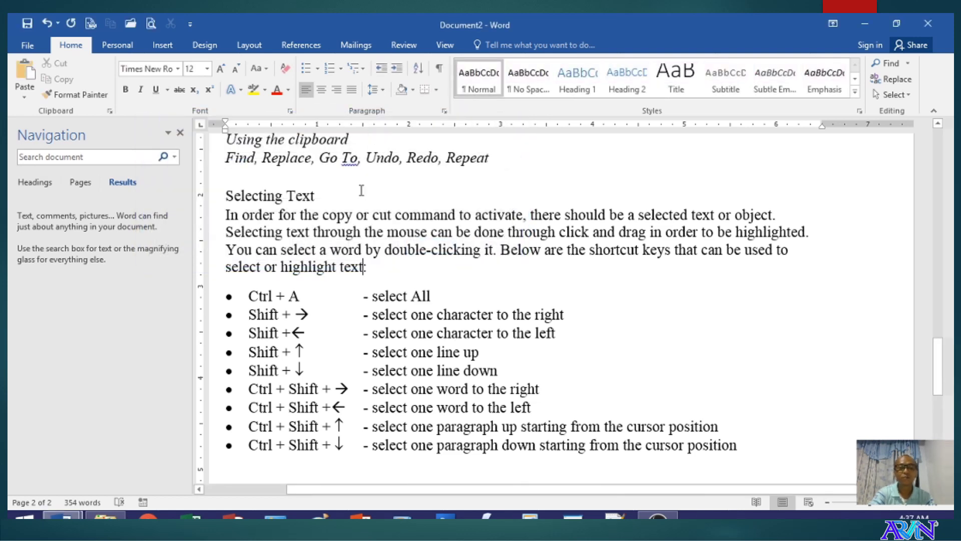
scroll(362, 190, "up", 3)
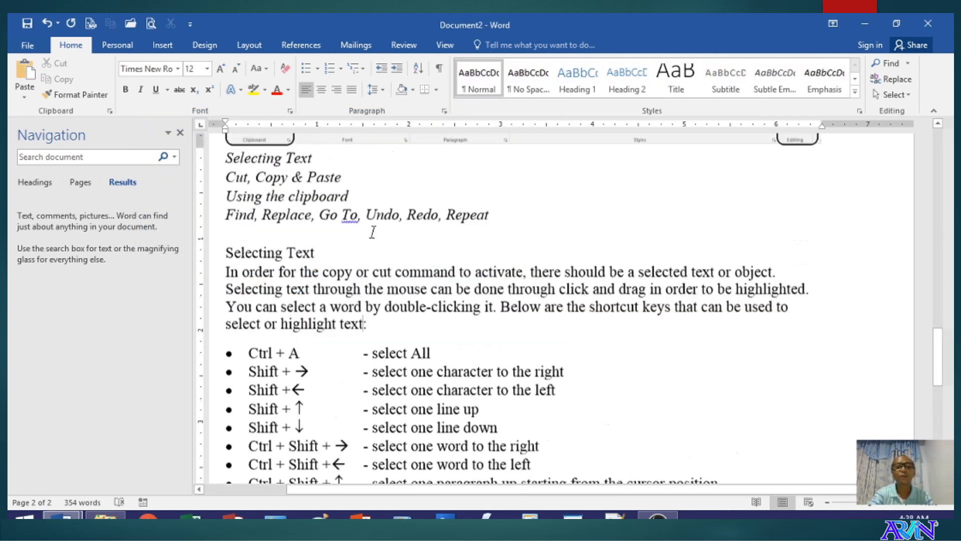
left_click(315, 281)
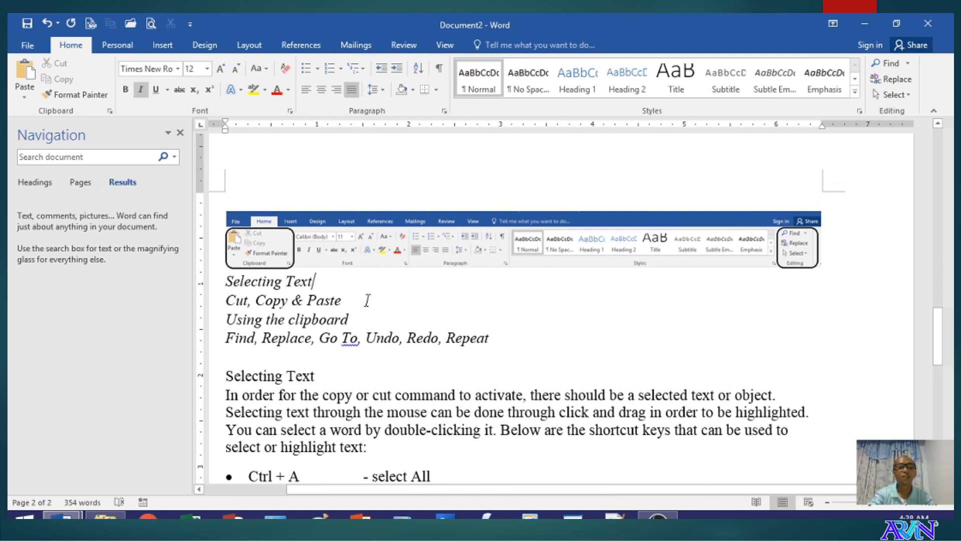
key("ctrl+h")
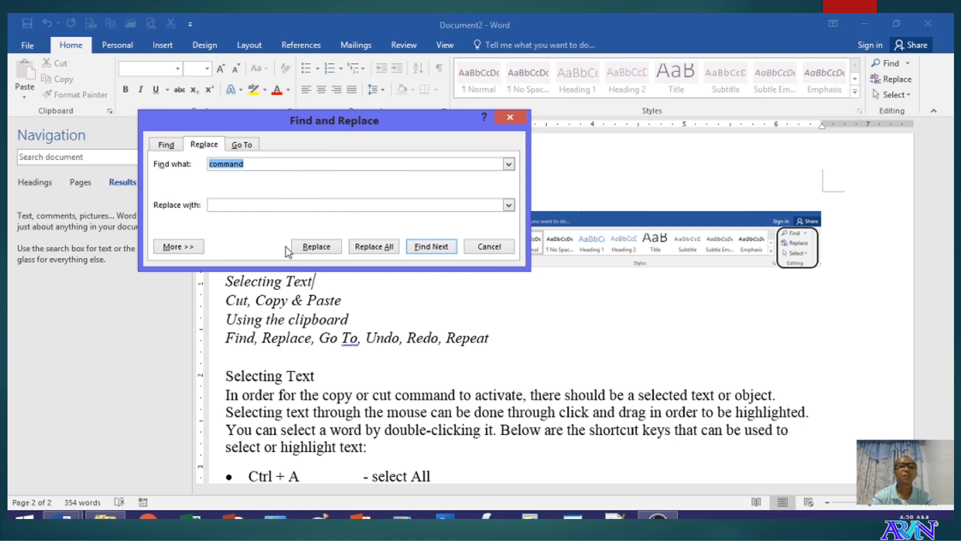
left_click(234, 204)
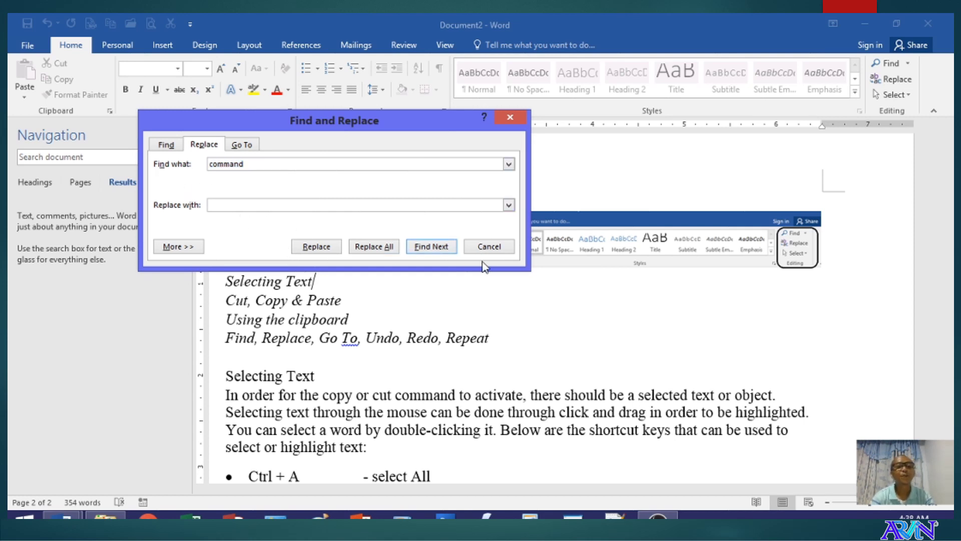
type("ad")
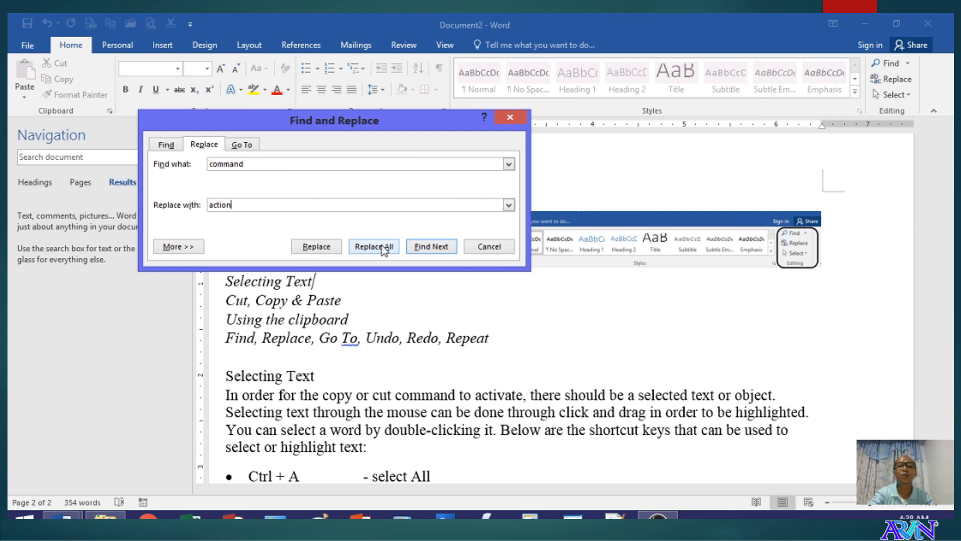
Replace whole-word, case-matched 'command' with 'action' (2 replacements), then select 'Go To' in the topic list.
left_click(179, 248)
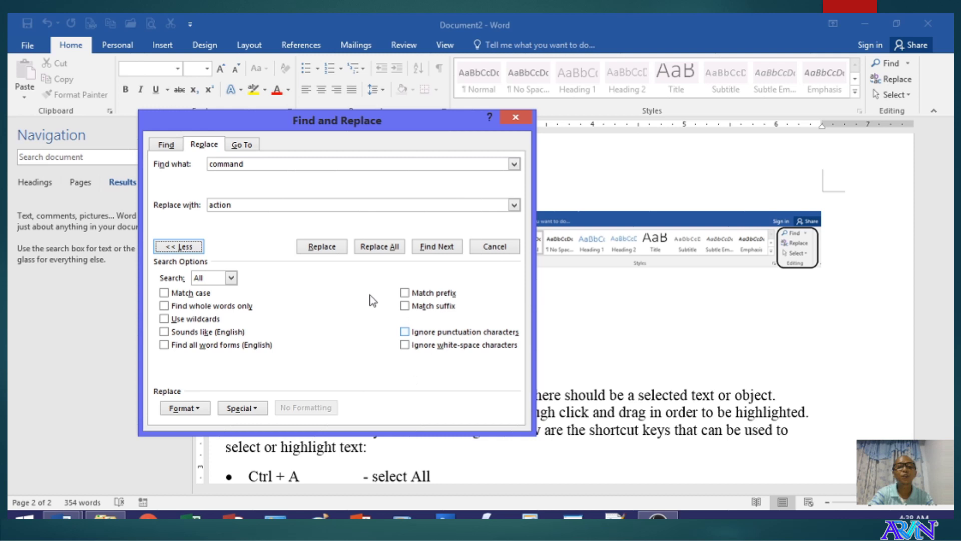
left_click(169, 294)
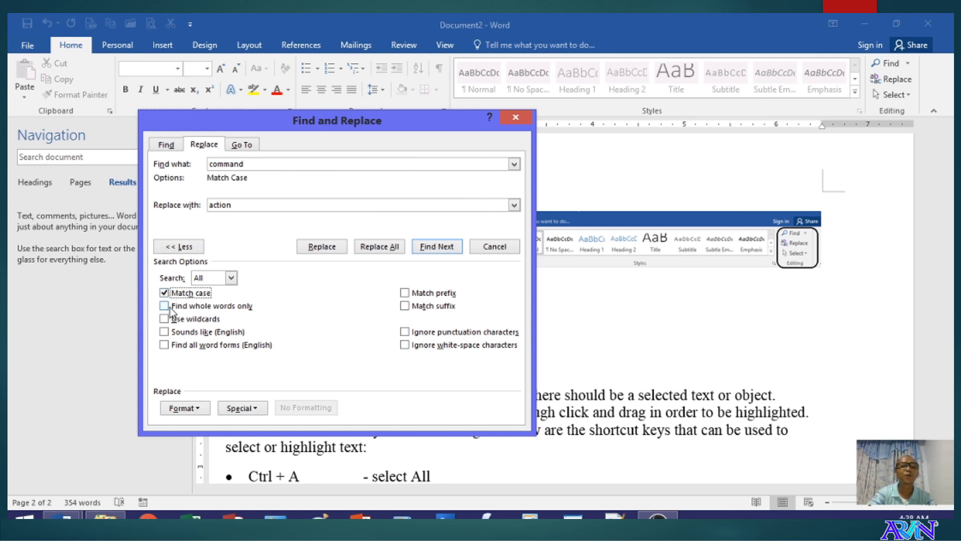
left_click(164, 305)
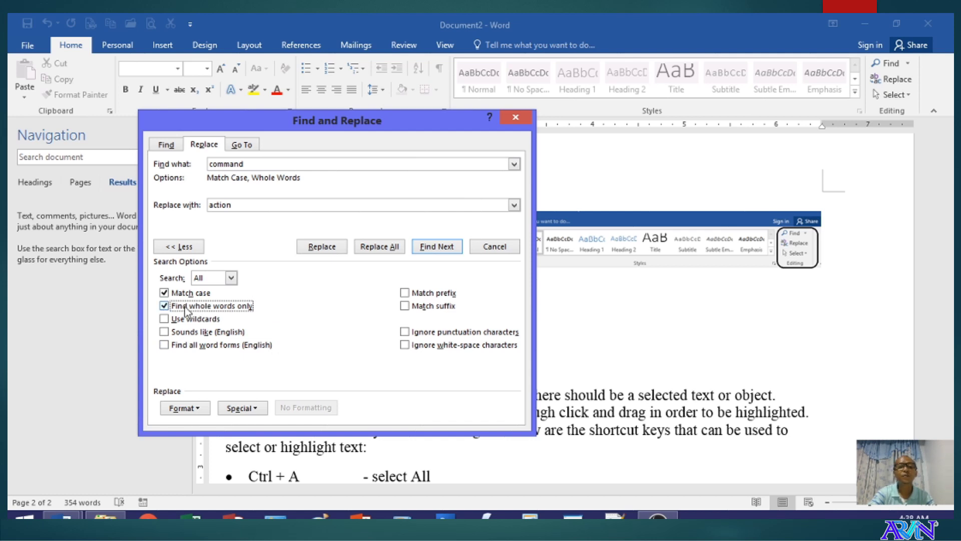
left_click(378, 248)
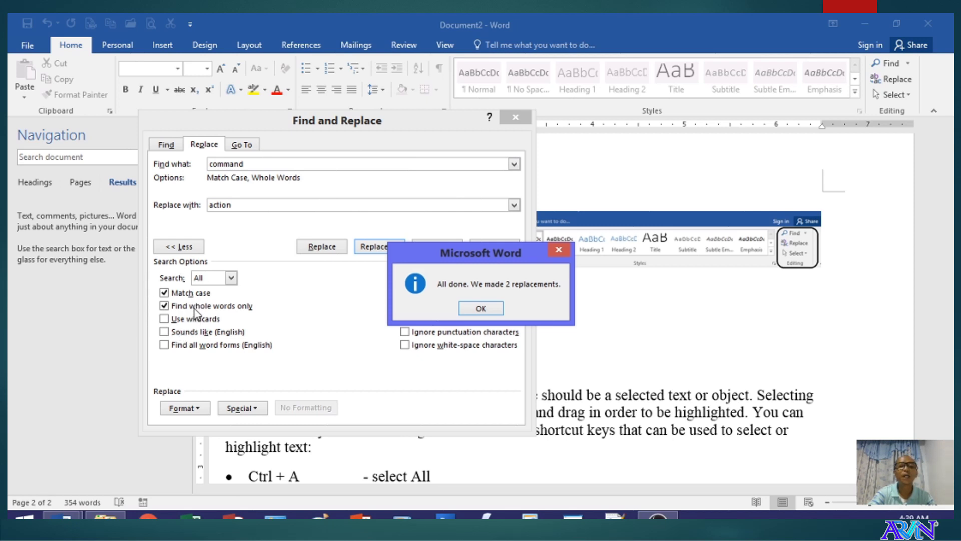
left_click(483, 309)
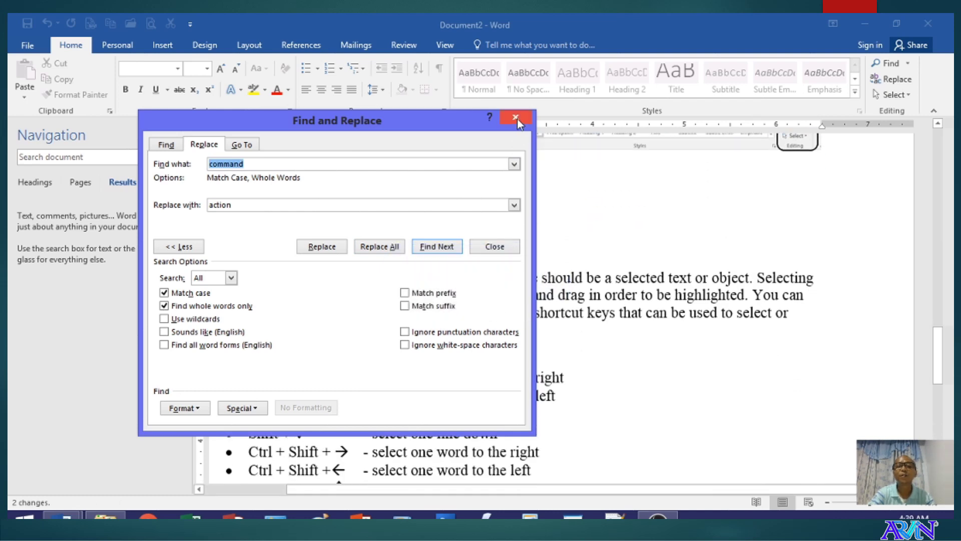
left_click(516, 118)
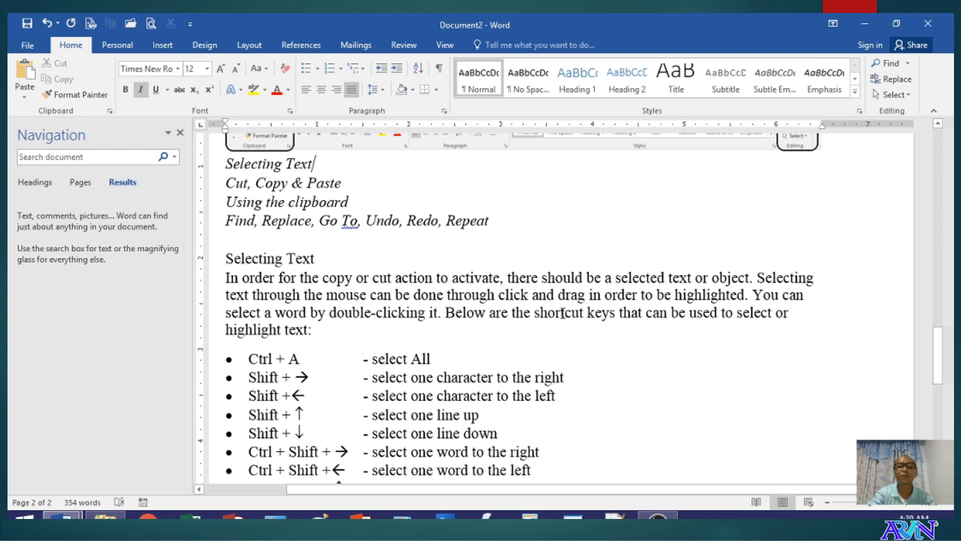
scroll(564, 328, "down", 3)
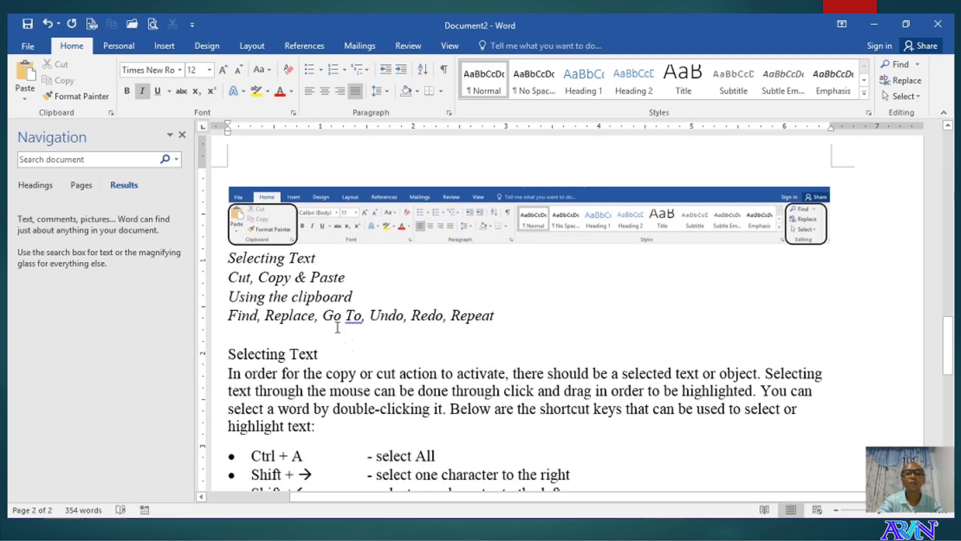
left_click_drag(323, 315, 366, 311)
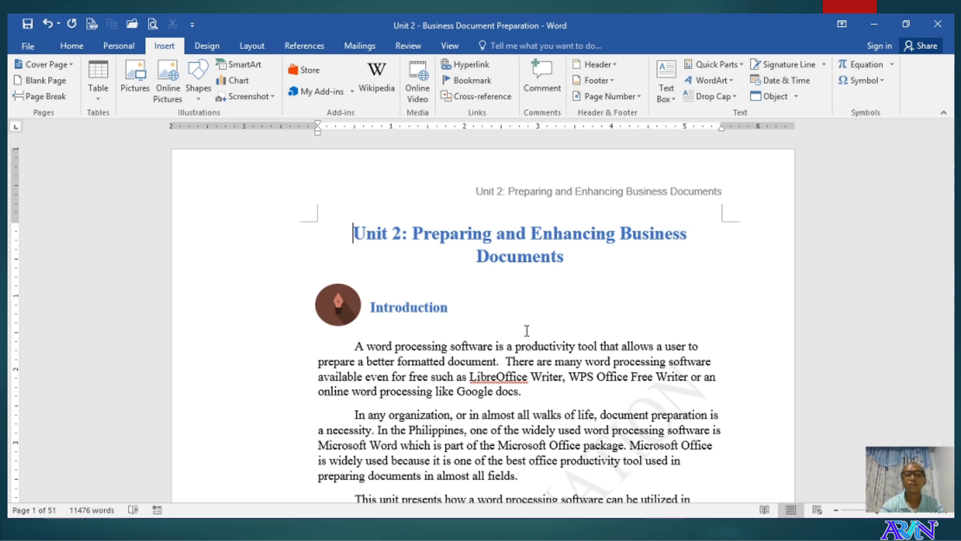
Open Go To with Ctrl+G and browse the Go to what options from Page to Equation.
key("ctrl+g")
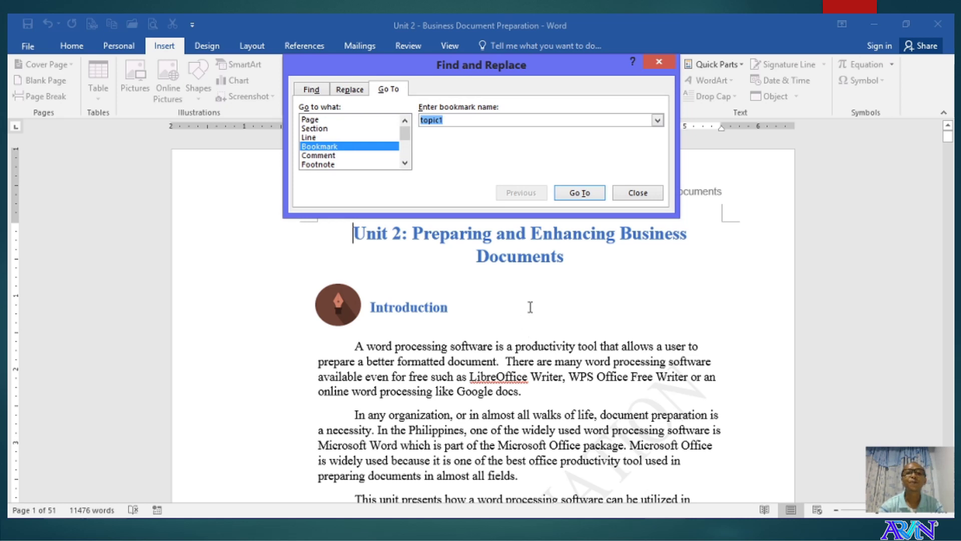
left_click(325, 122)
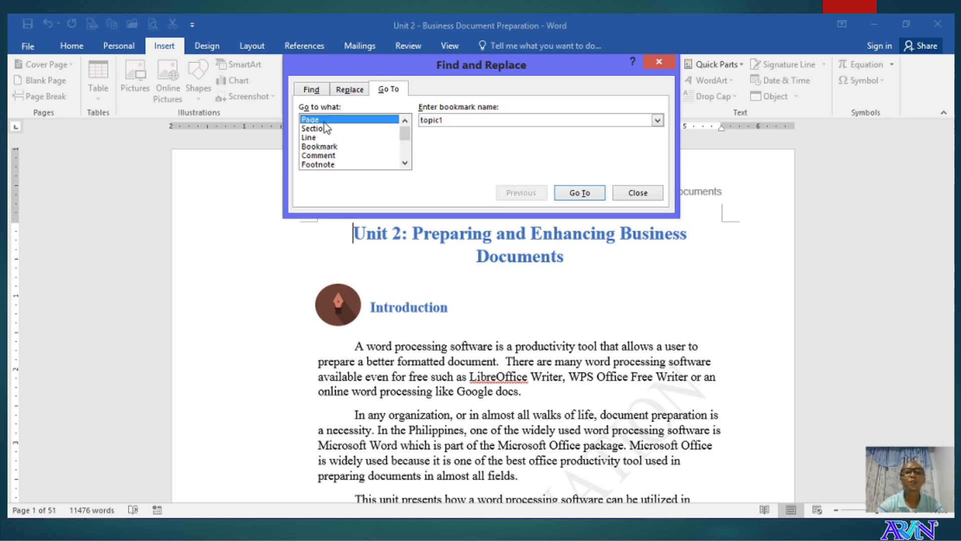
left_click(329, 128)
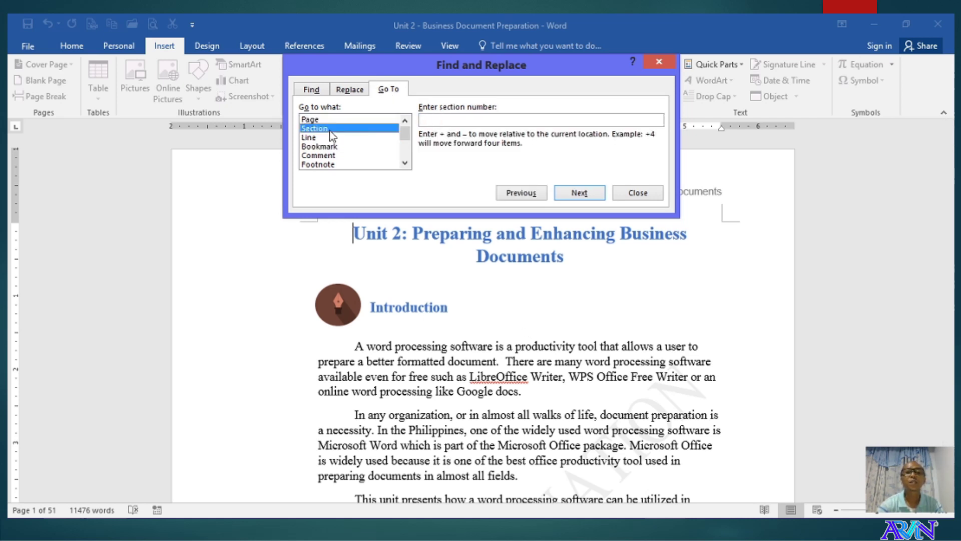
left_click(331, 138)
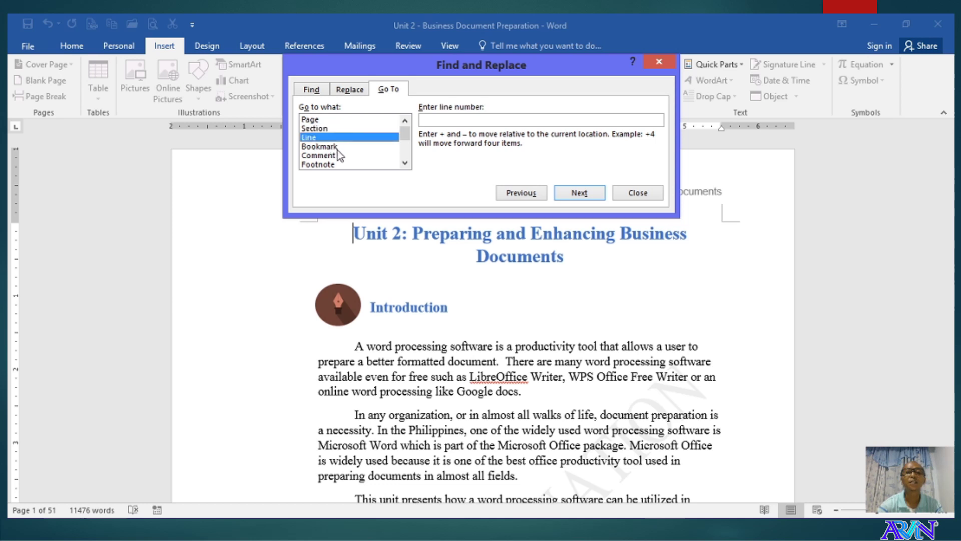
left_click(338, 148)
left_click(338, 156)
left_click(339, 165)
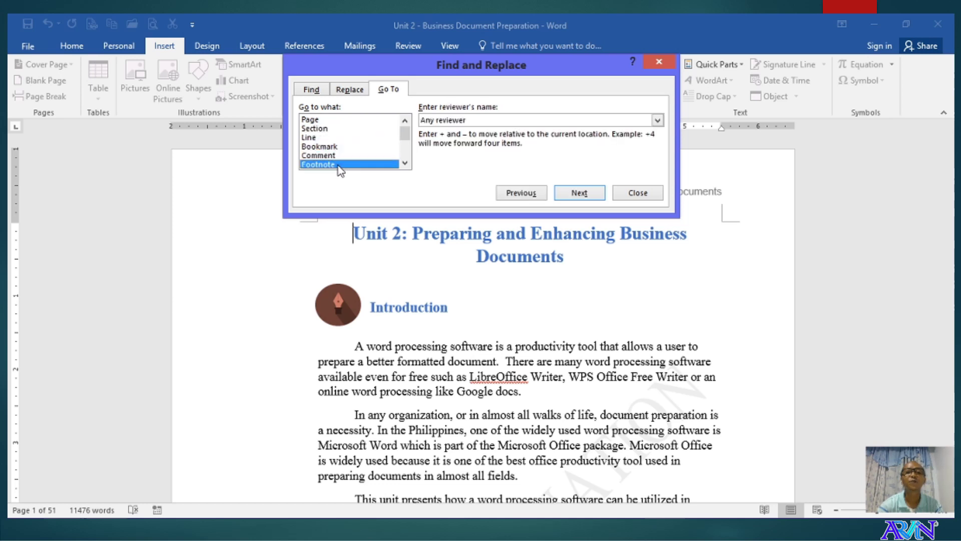
left_click_drag(405, 134, 407, 154)
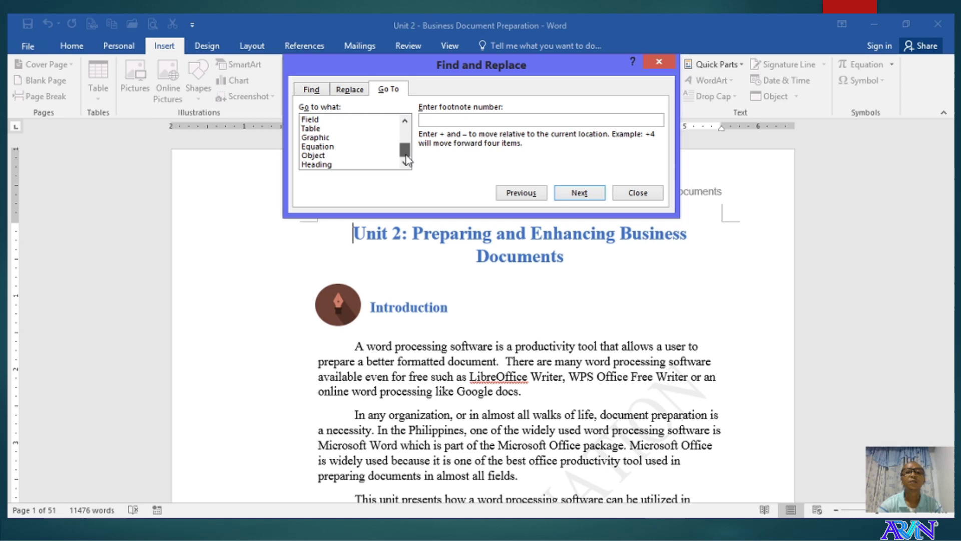
left_click(332, 121)
left_click(331, 128)
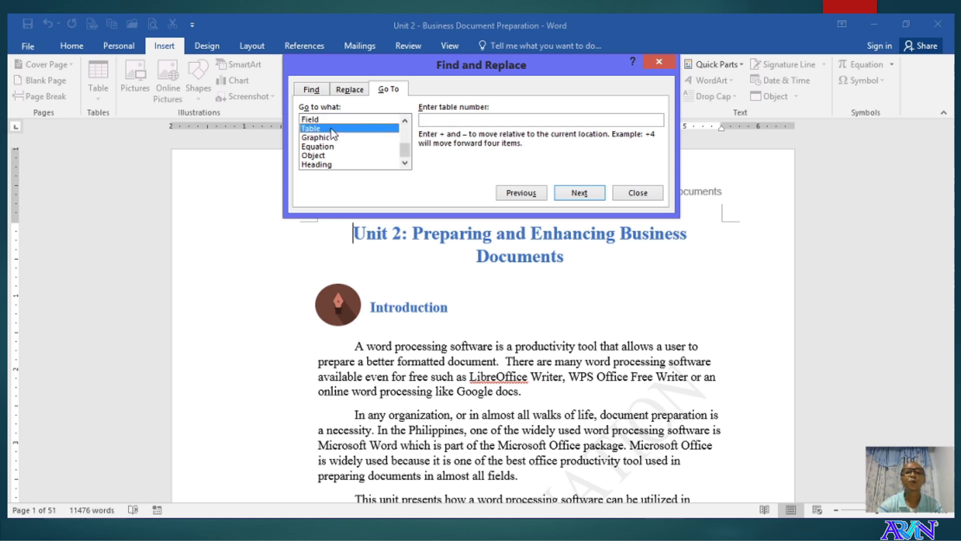
left_click(337, 146)
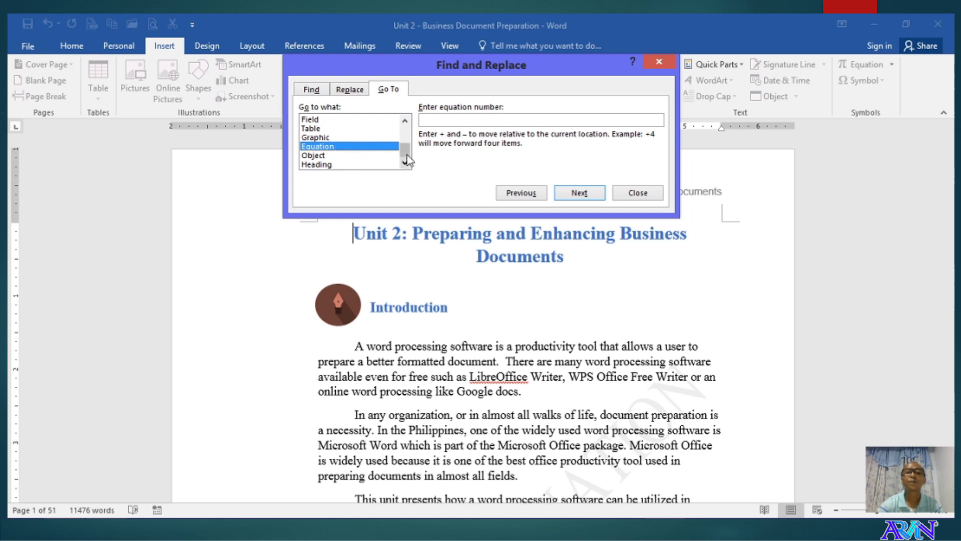
left_click_drag(408, 159, 404, 129)
Jump to page 20 and look over the watermark and page border content.
left_click(326, 121)
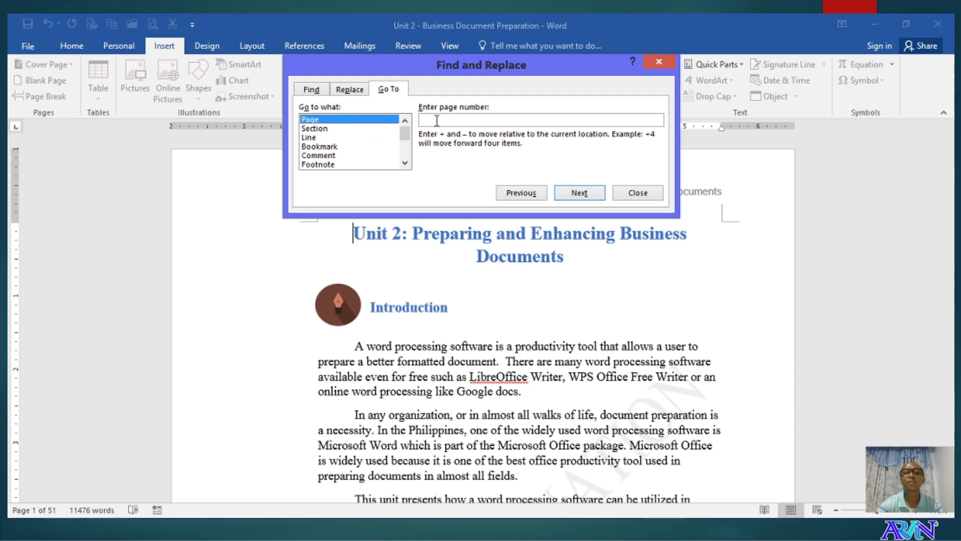
type("20")
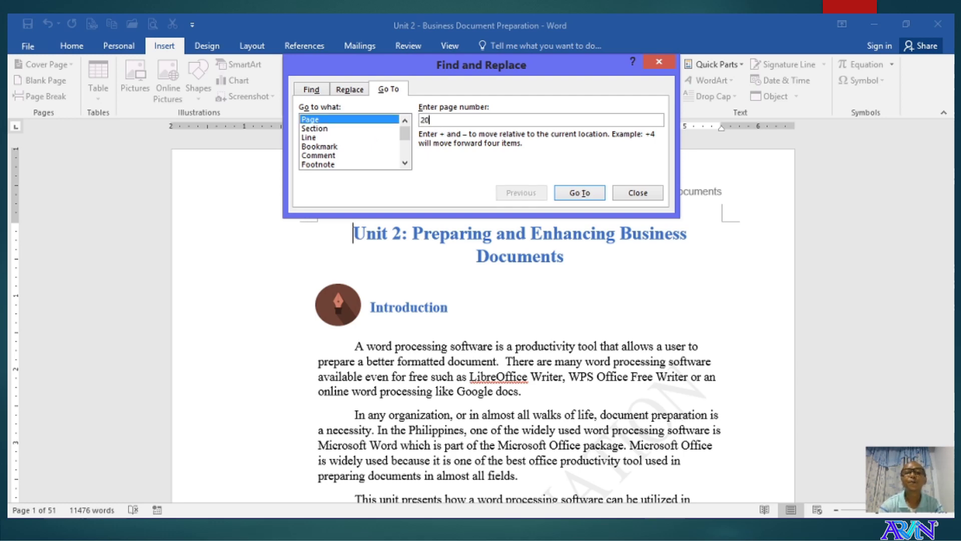
left_click(580, 192)
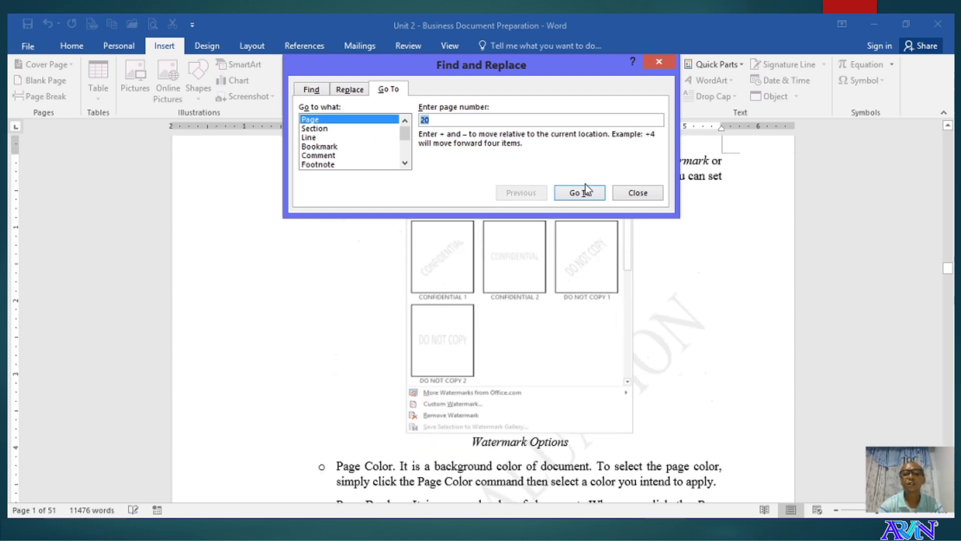
left_click(627, 196)
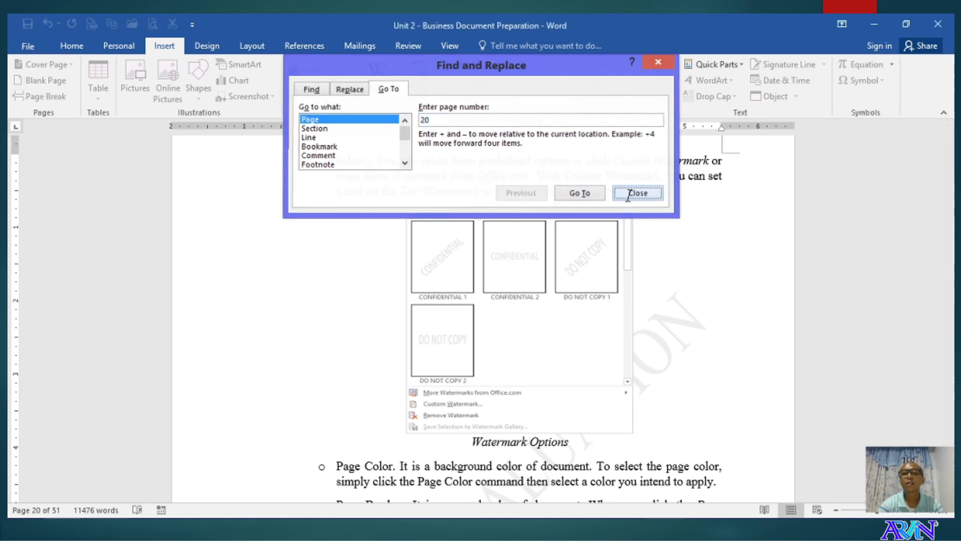
scroll(707, 321, "down", 3)
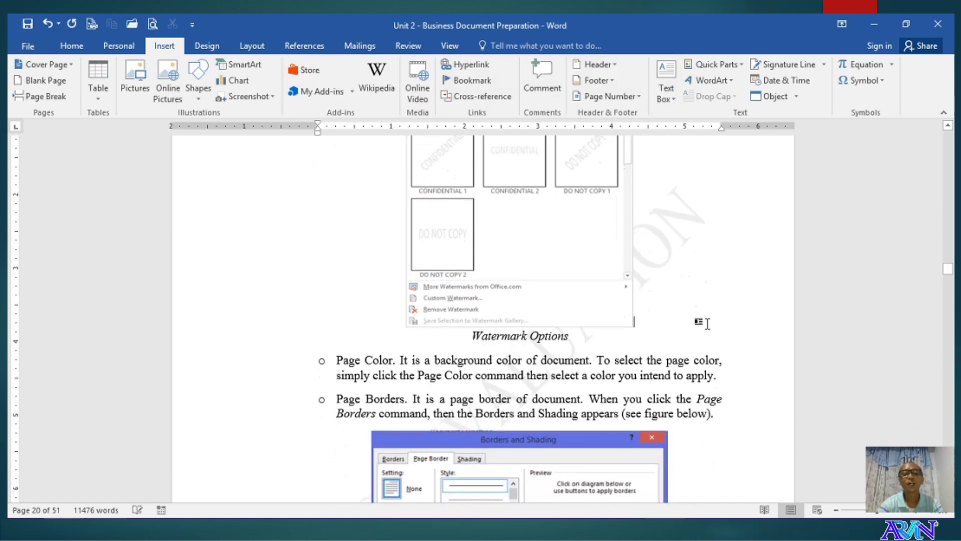
scroll(708, 322, "down", 12)
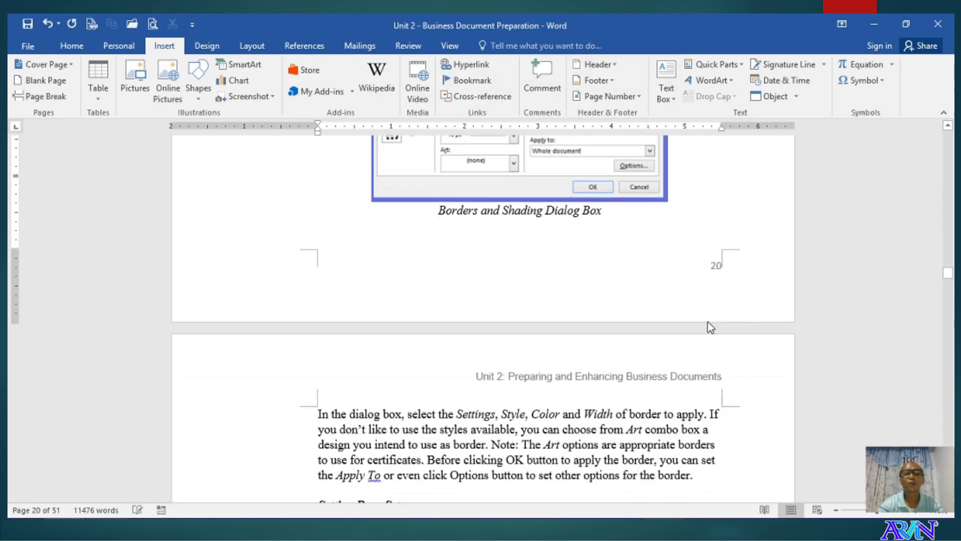
scroll(706, 321, "up", 10)
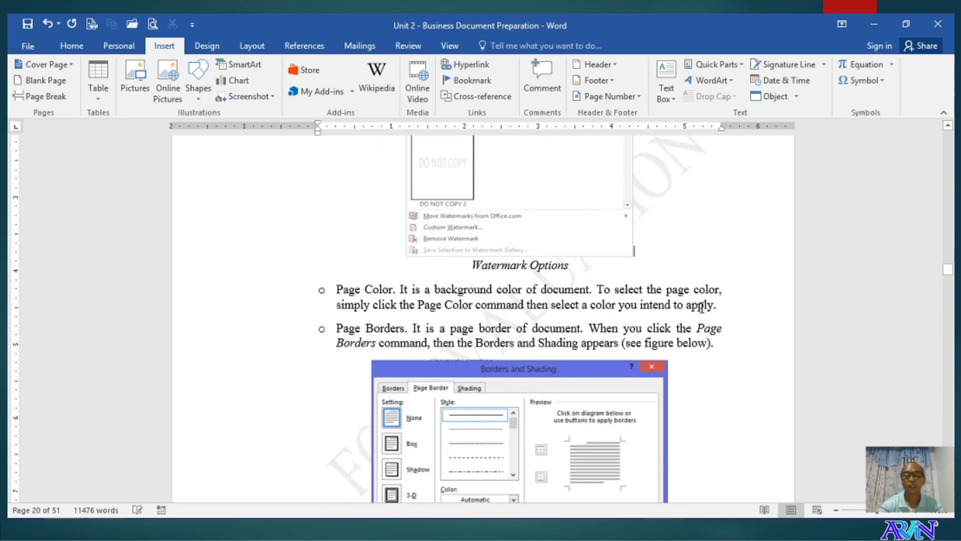
Return to the document start, then use Go To to jump to the topic3 bookmark.
key("ctrl+Home")
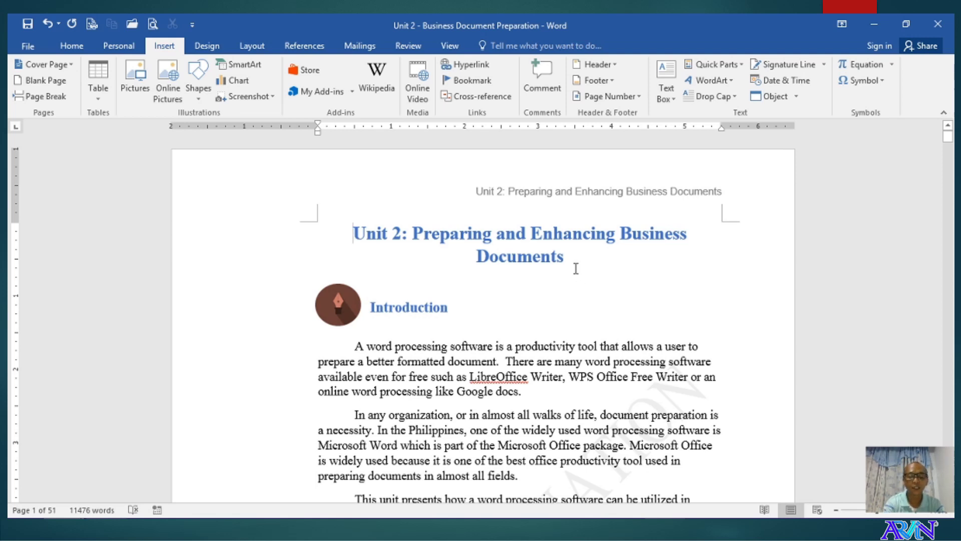
key("ctrl+g")
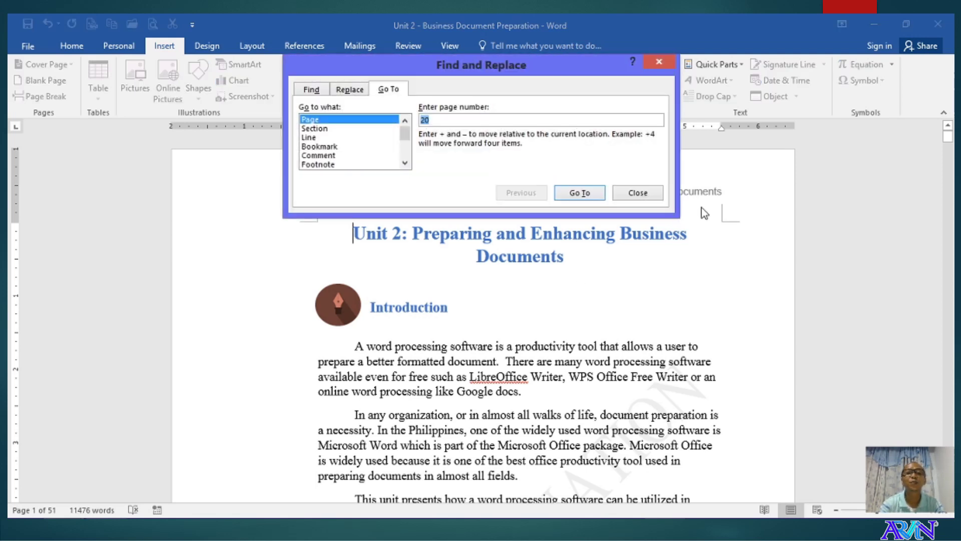
left_click(320, 148)
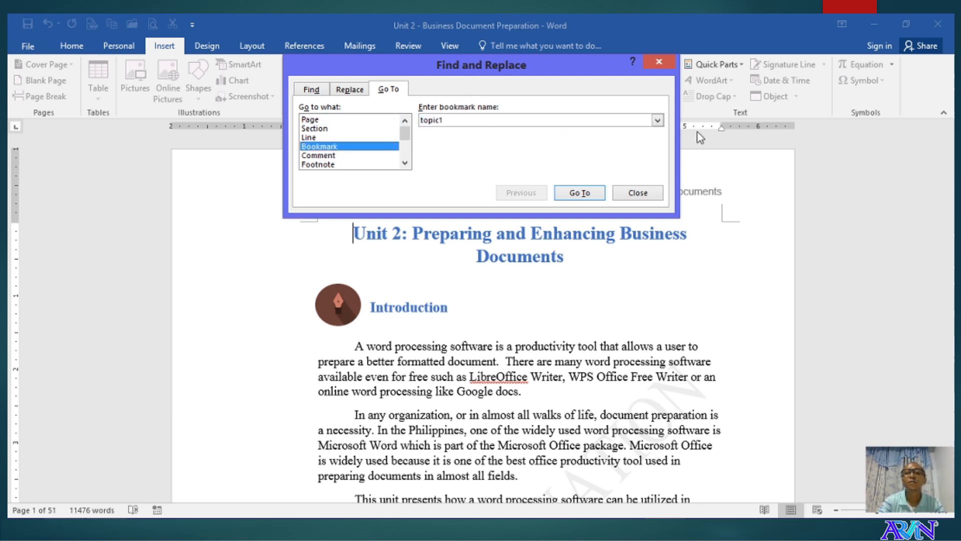
left_click(657, 122)
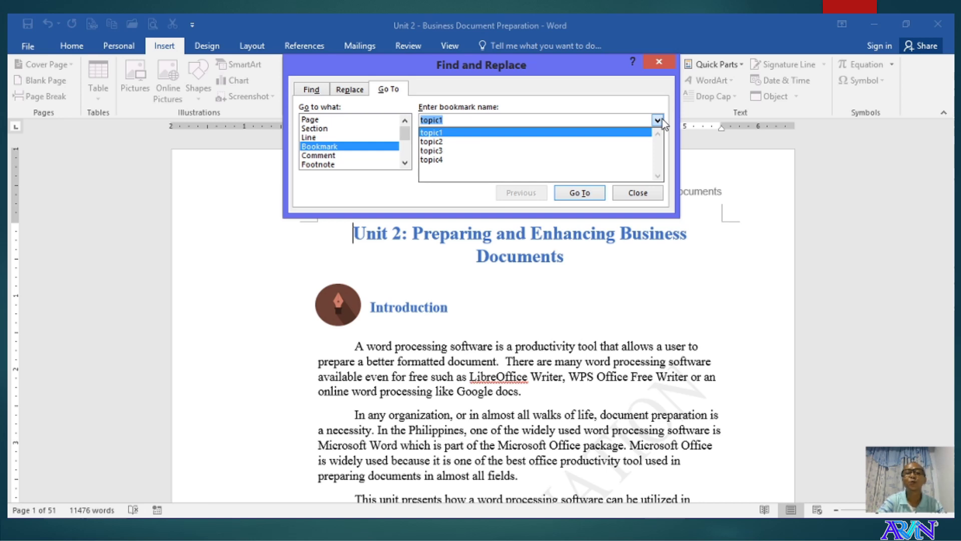
left_click(441, 150)
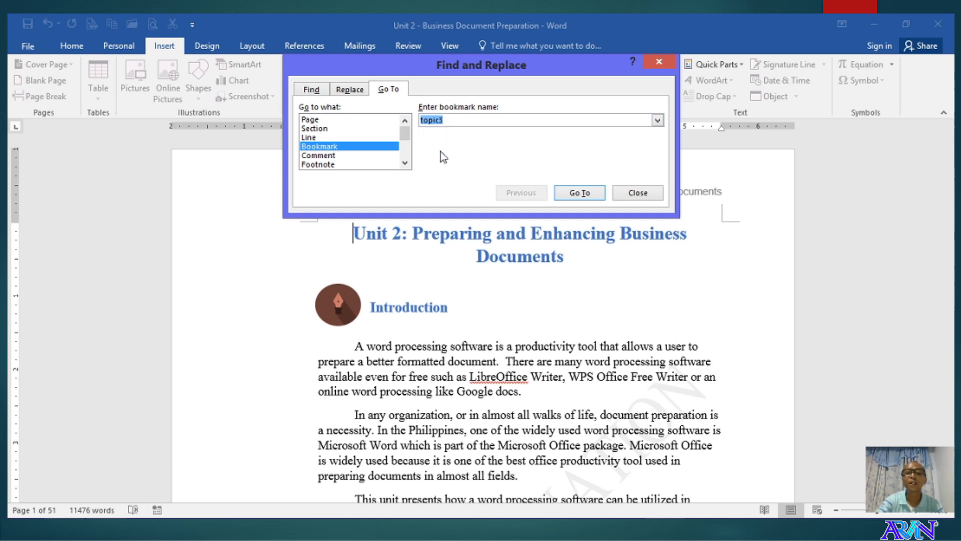
left_click(580, 196)
left_click(652, 196)
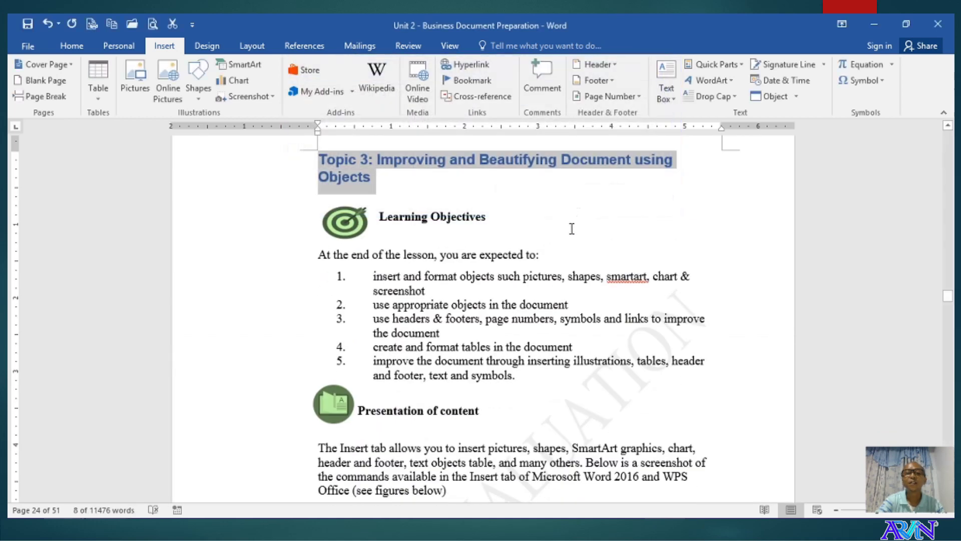
Deselect the Topic 3 heading and switch to the Document2 window with Alt+Tab.
left_click(542, 271)
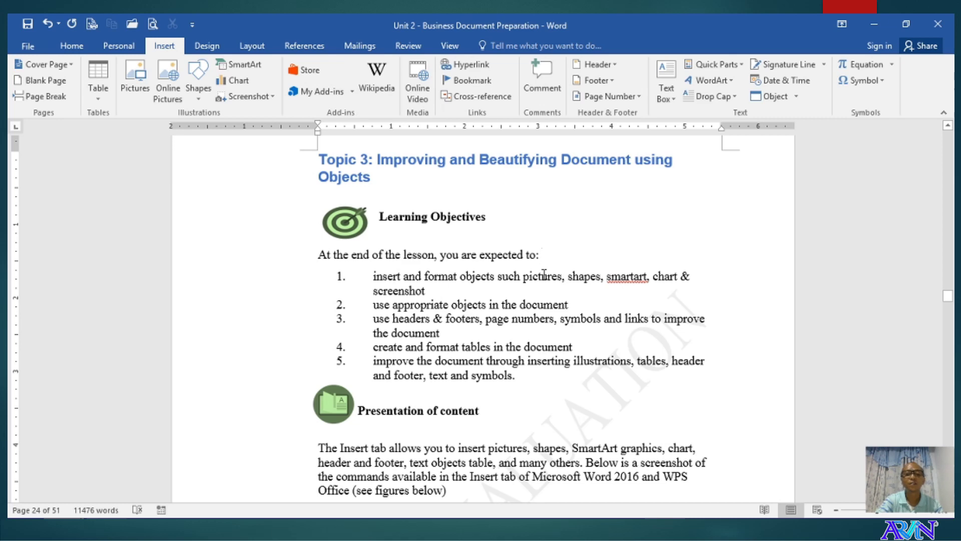
scroll(544, 273, "down", 1)
scroll(544, 274, "up", 2)
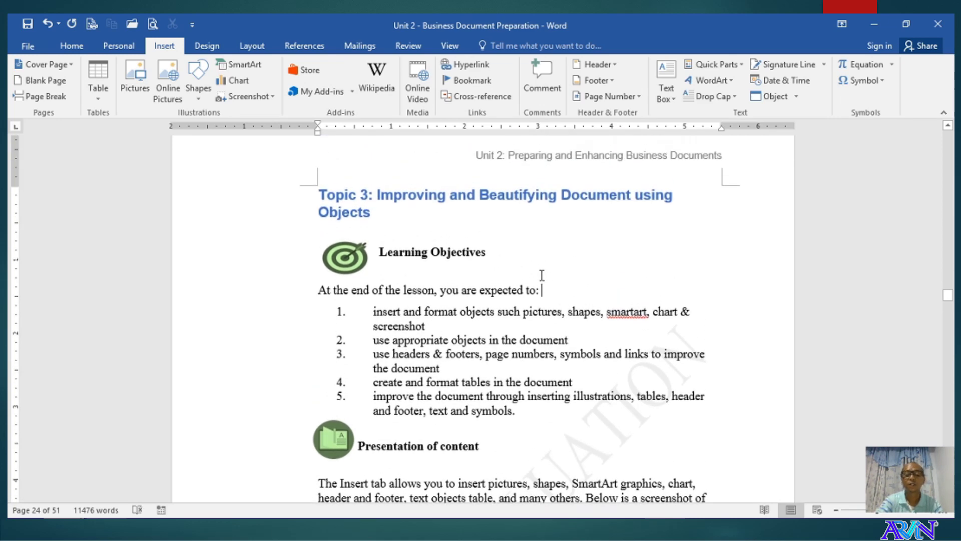
key("alt+Tab")
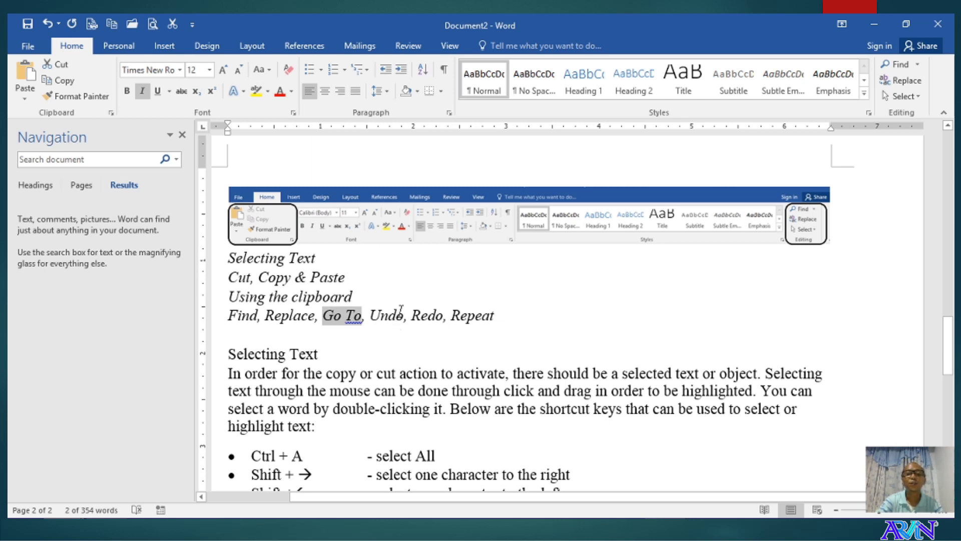
Insert an extra blank line below the topic list.
left_click_drag(404, 317, 373, 317)
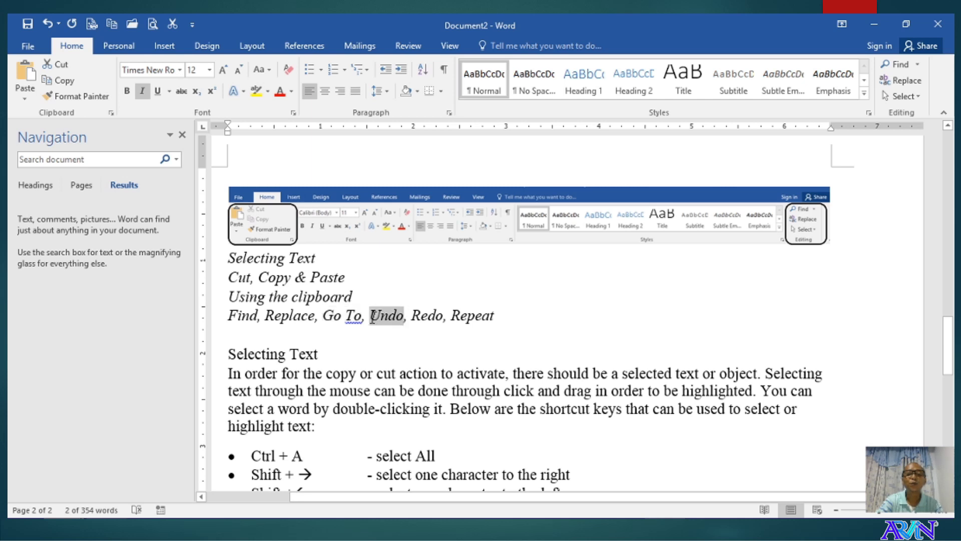
left_click(311, 336)
key("Return")
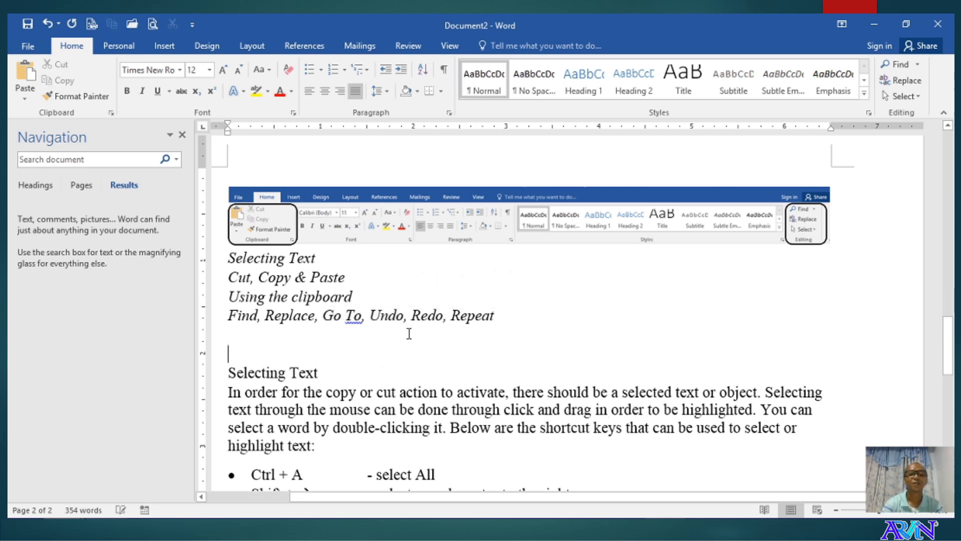
left_click(407, 331)
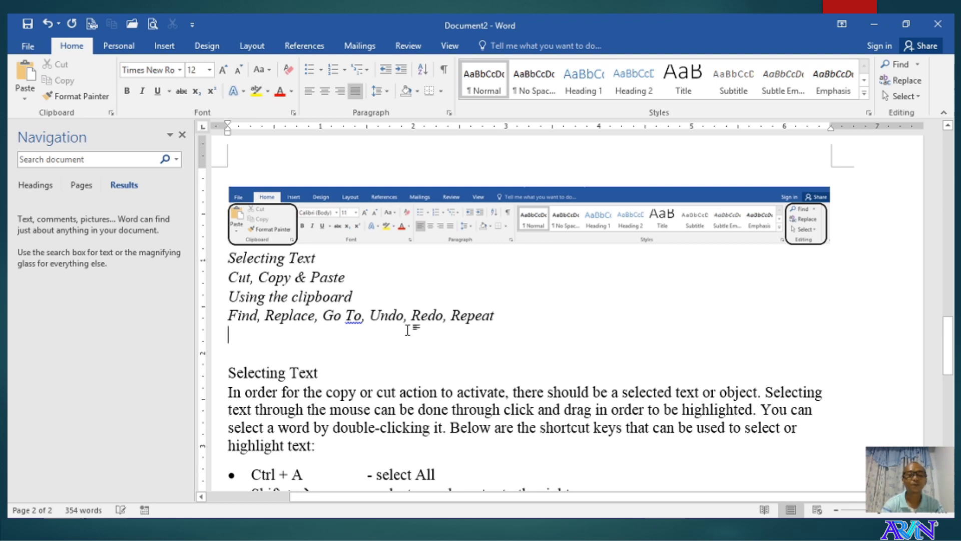
Bold the Selecting Text heading, then undo the bold.
key("Down")
key("Down")
key("shift+Down")
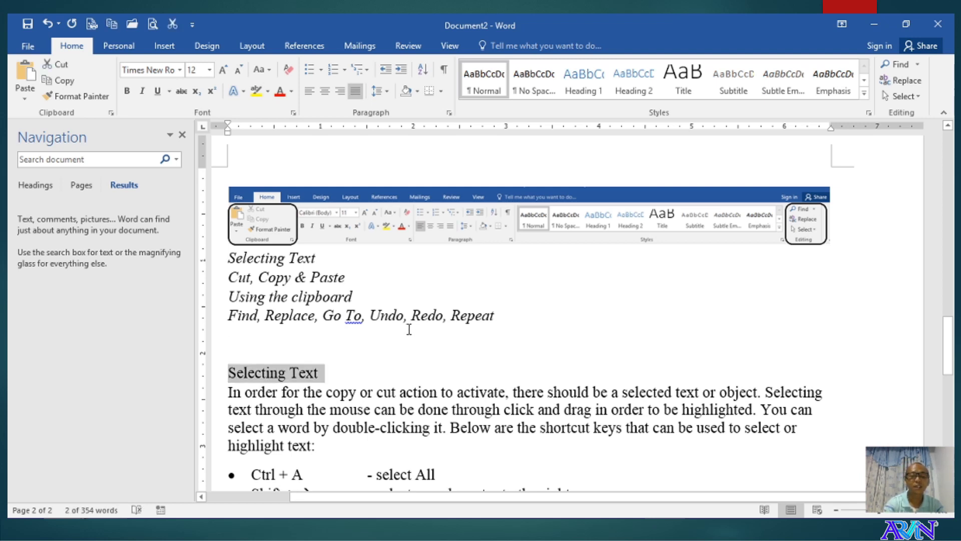
key("ctrl+b")
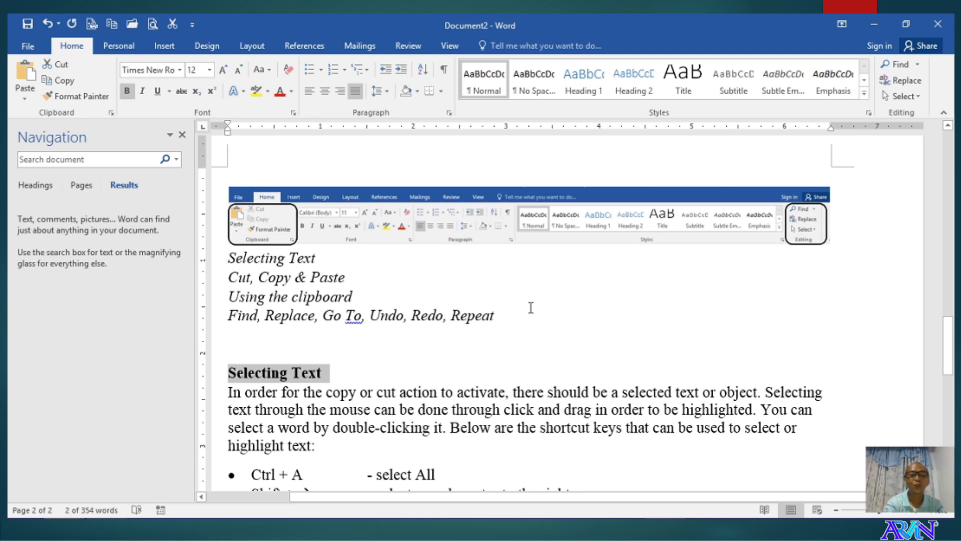
key("ctrl+z")
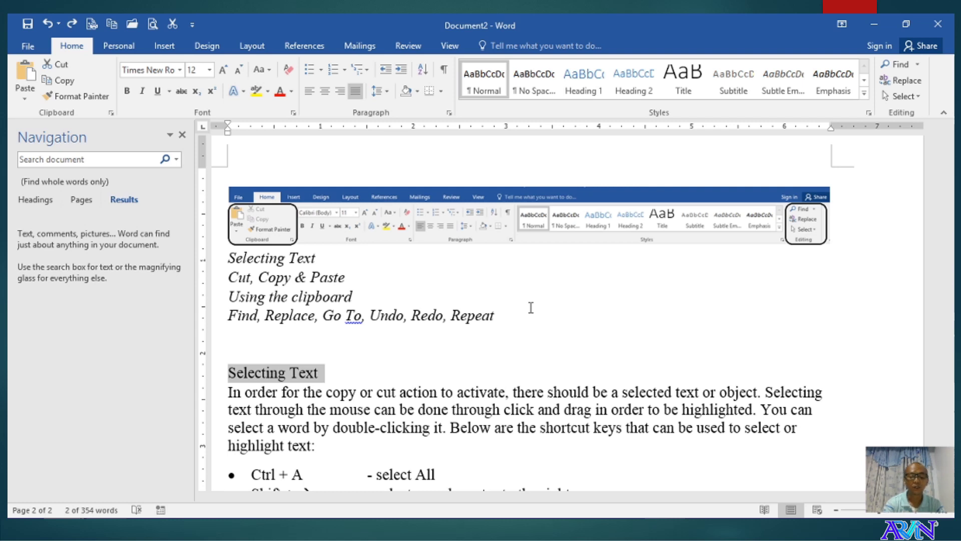
Restore the heading's bold, then bold the words copy, mouse and double in its paragraph.
key("ctrl+b")
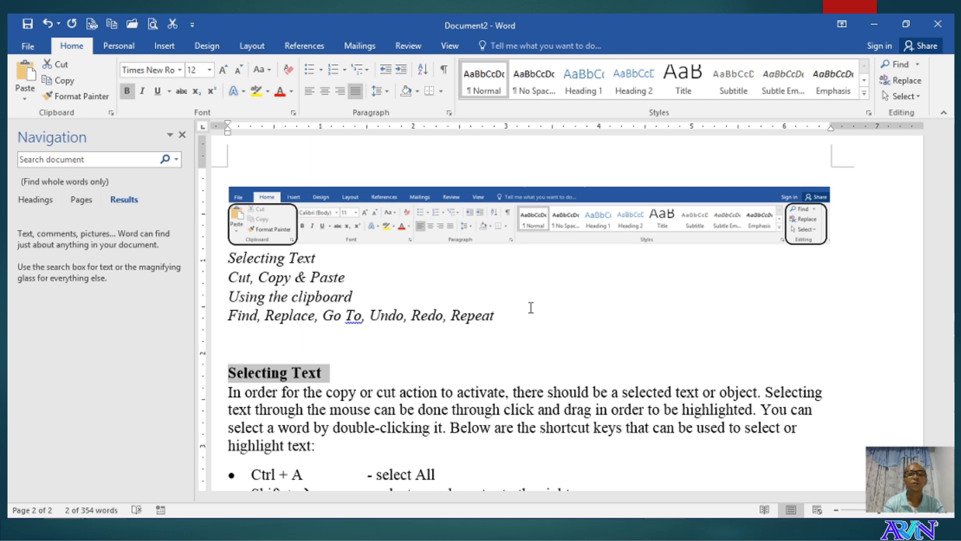
key("Right")
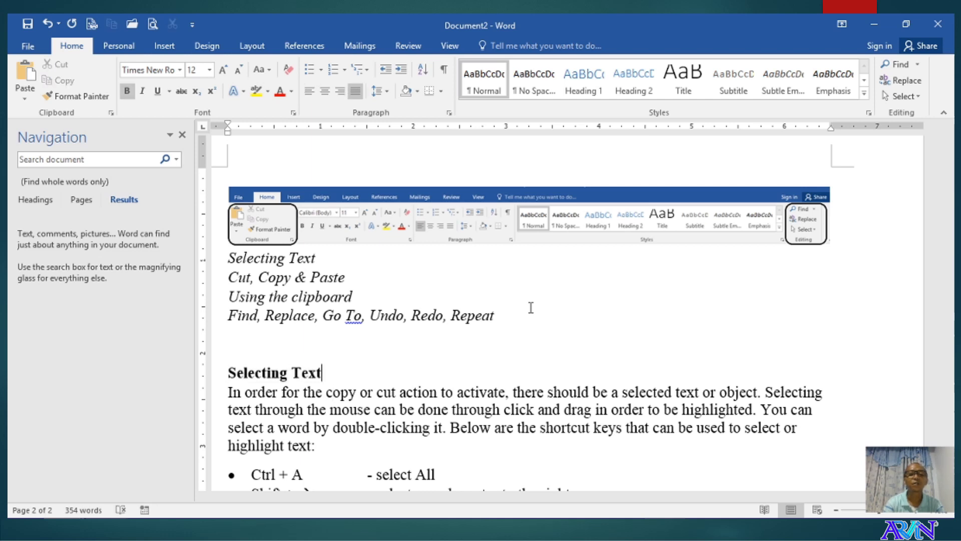
key("Down")
key("Right")
key("Right")
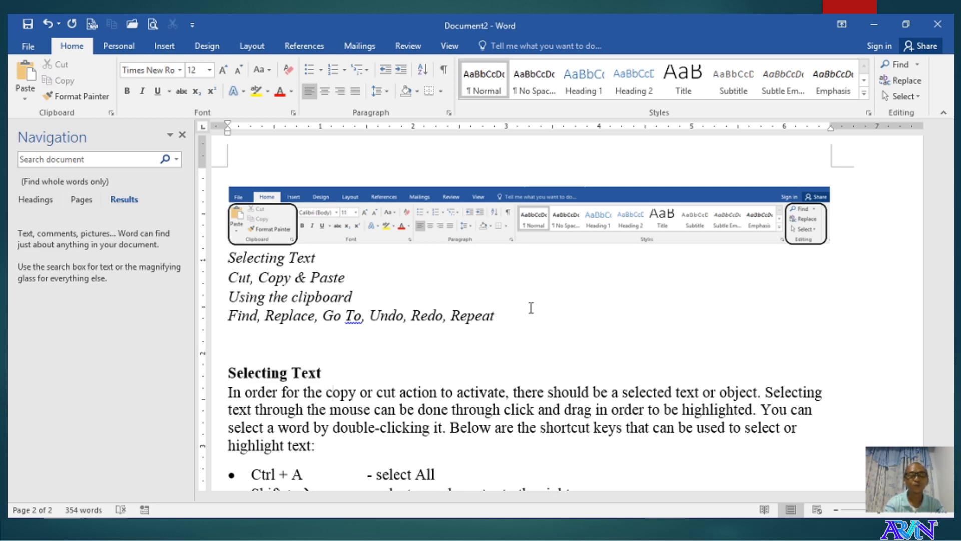
key("ctrl+b")
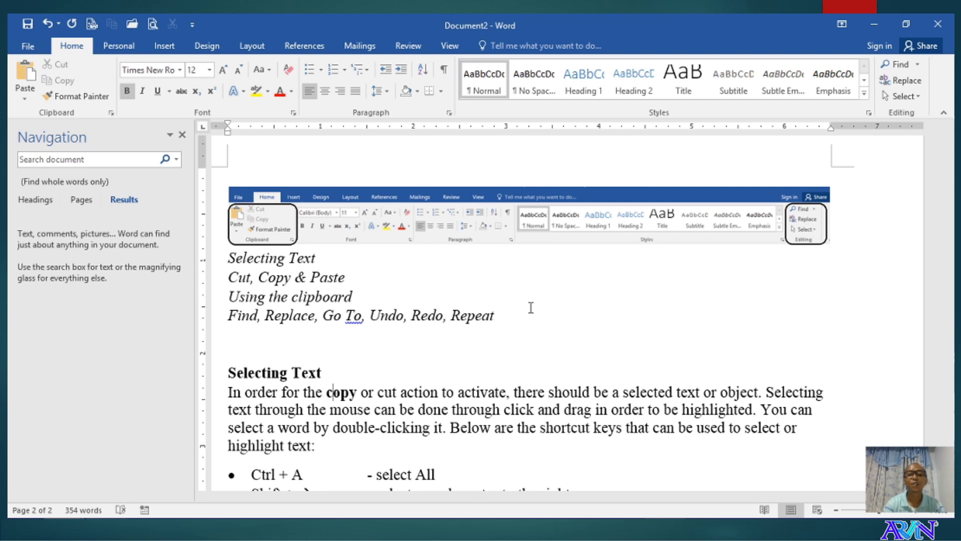
key("Down")
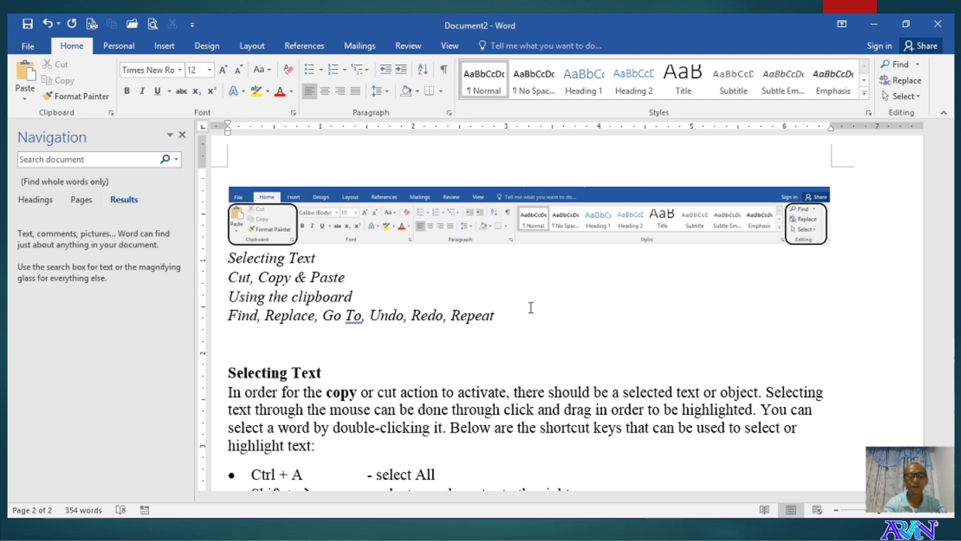
key("ctrl+b")
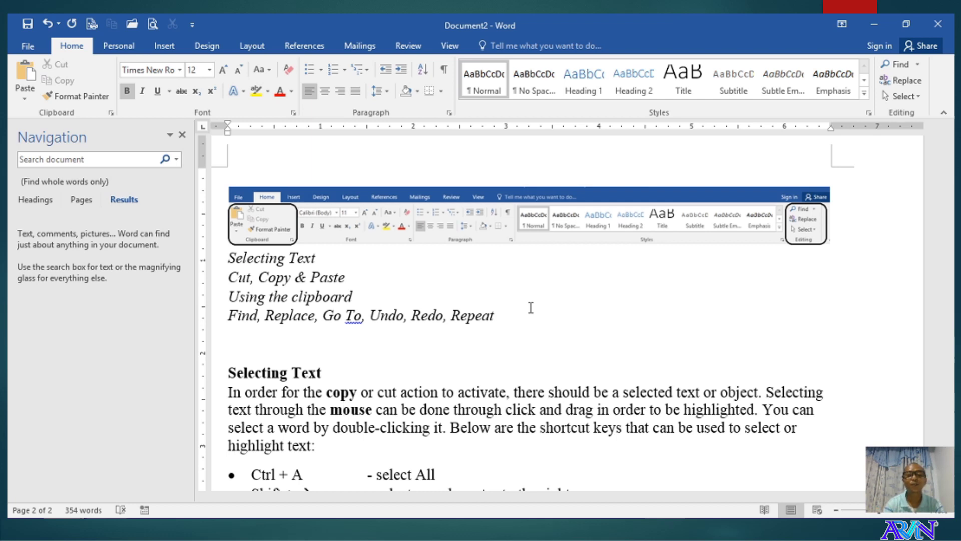
key("Down")
key("ctrl+b")
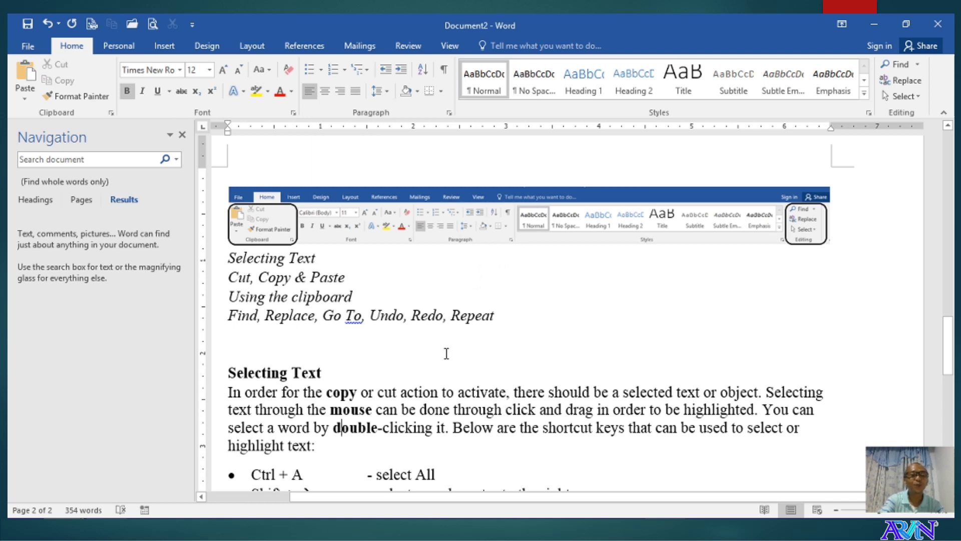
scroll(446, 358, "down", 1)
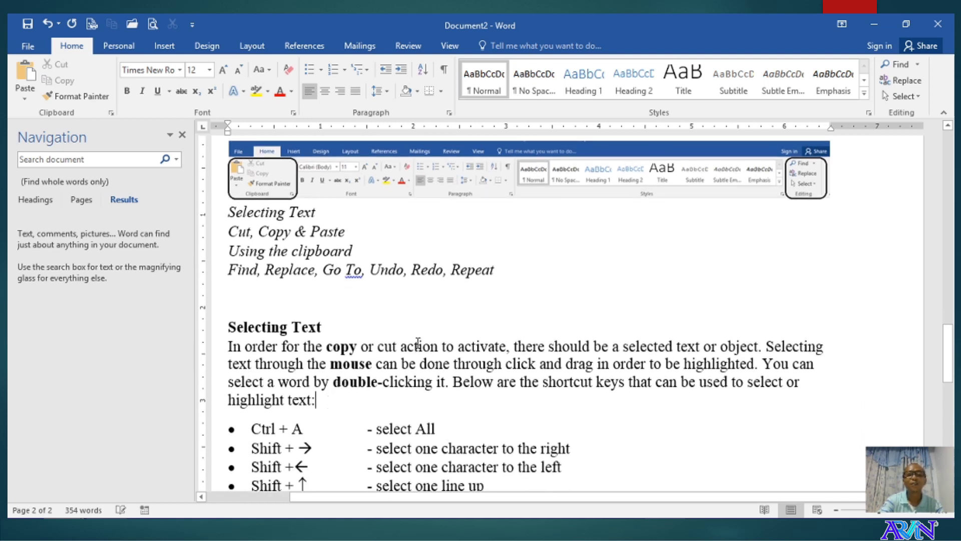
Select the words Repeat and Undo in the topic list.
left_click_drag(452, 270, 510, 266)
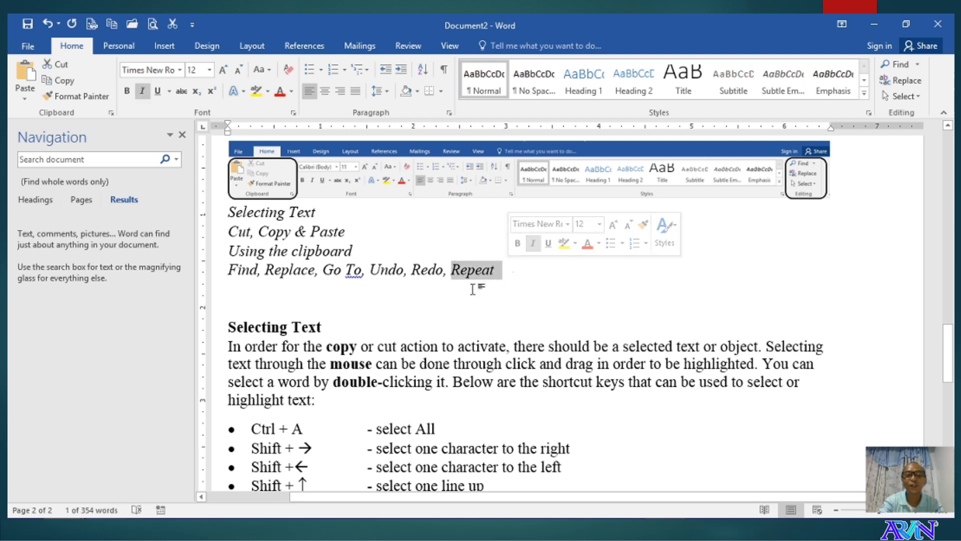
left_click(433, 303)
left_click_drag(444, 270, 494, 270)
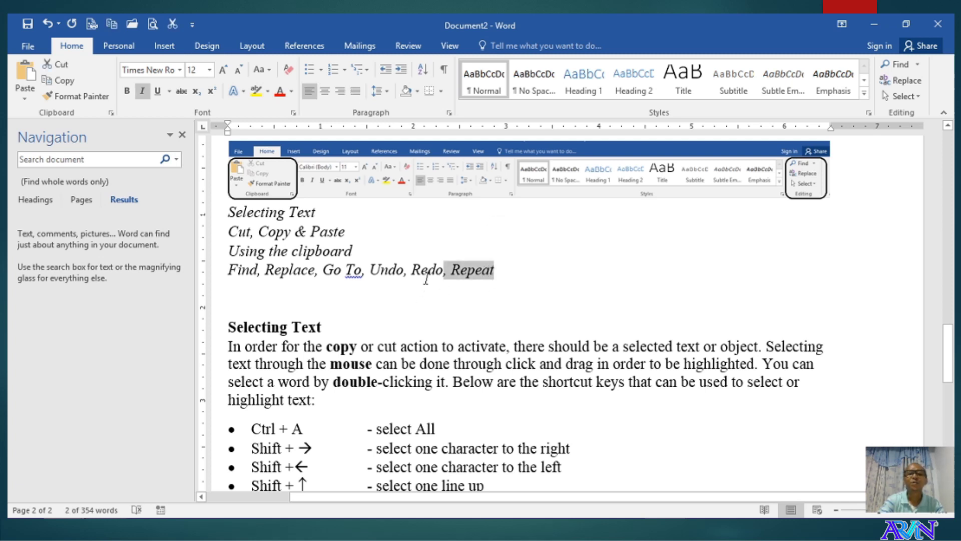
left_click(460, 273)
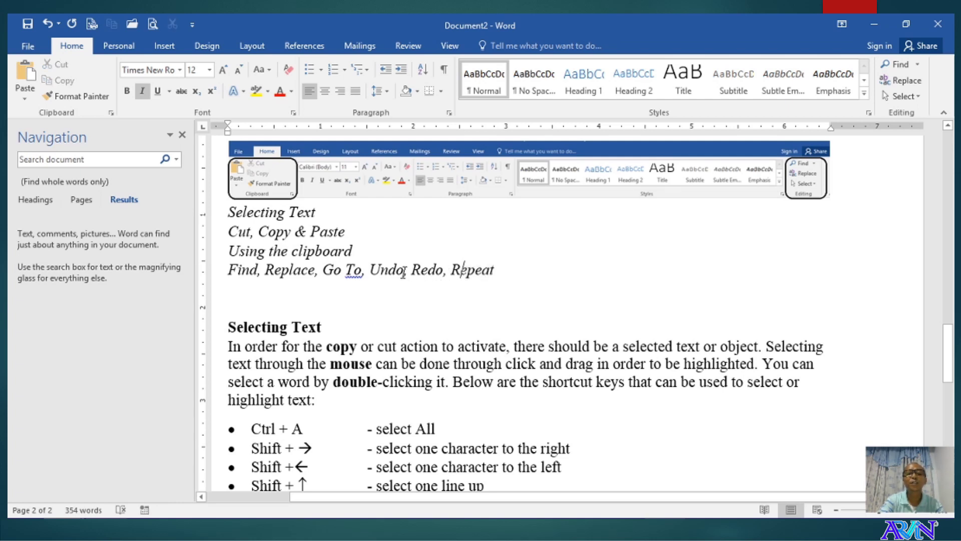
left_click_drag(404, 273, 370, 273)
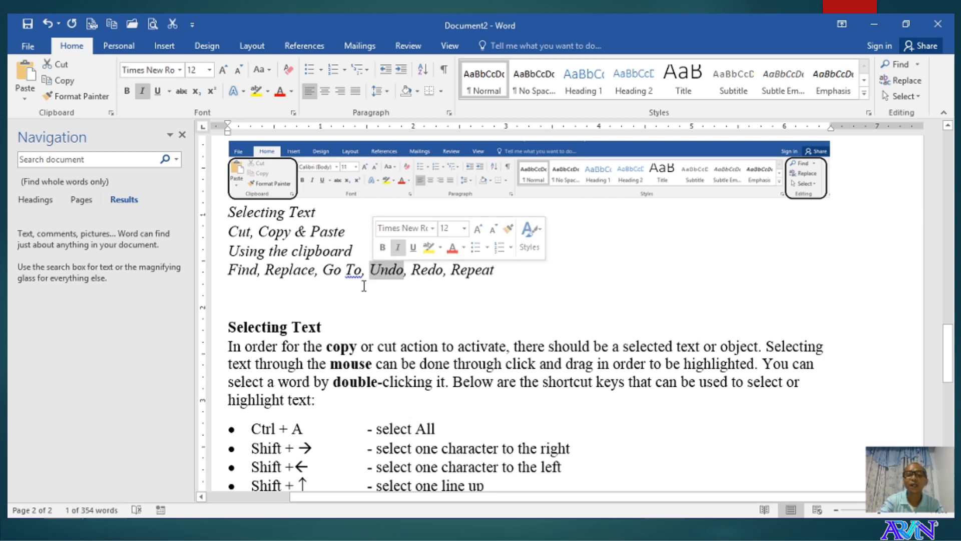
Type Welcome on the empty line above Selecting Text and repeat it to seven copies.
left_click(343, 305)
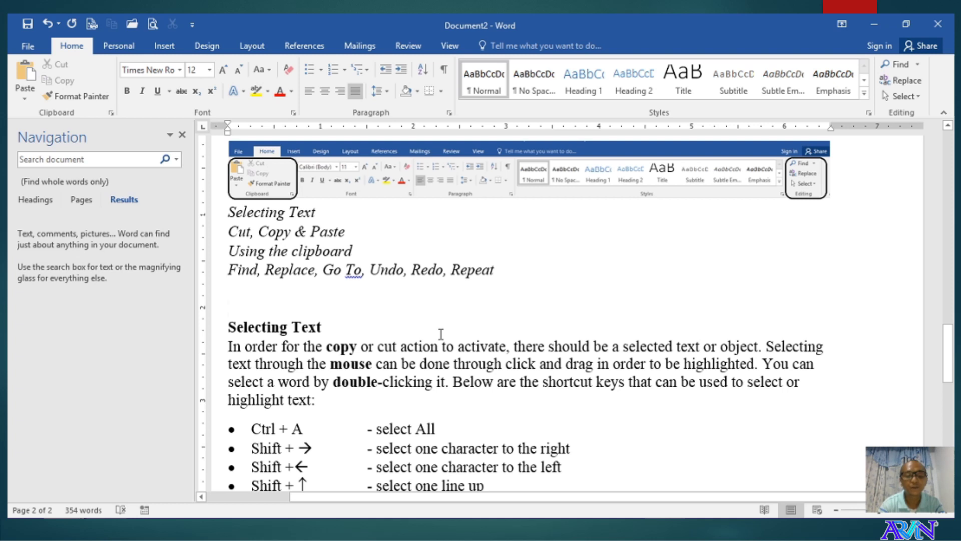
type("Welcome")
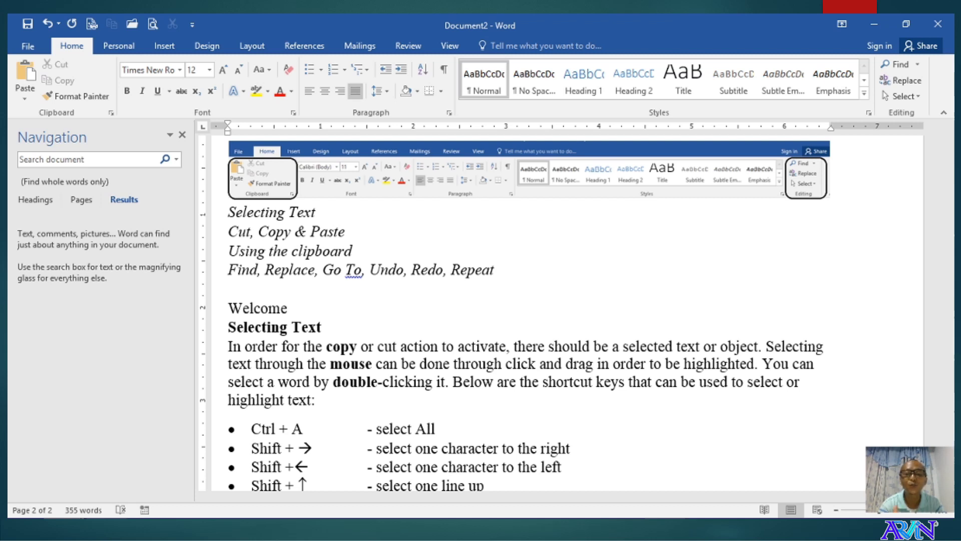
type("Welcome")
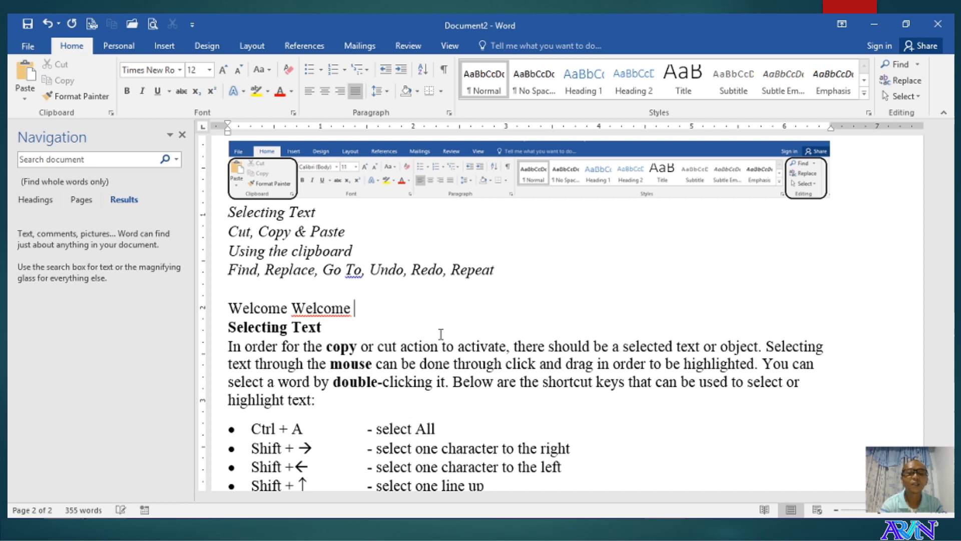
type("Welcome")
type("Welcome")
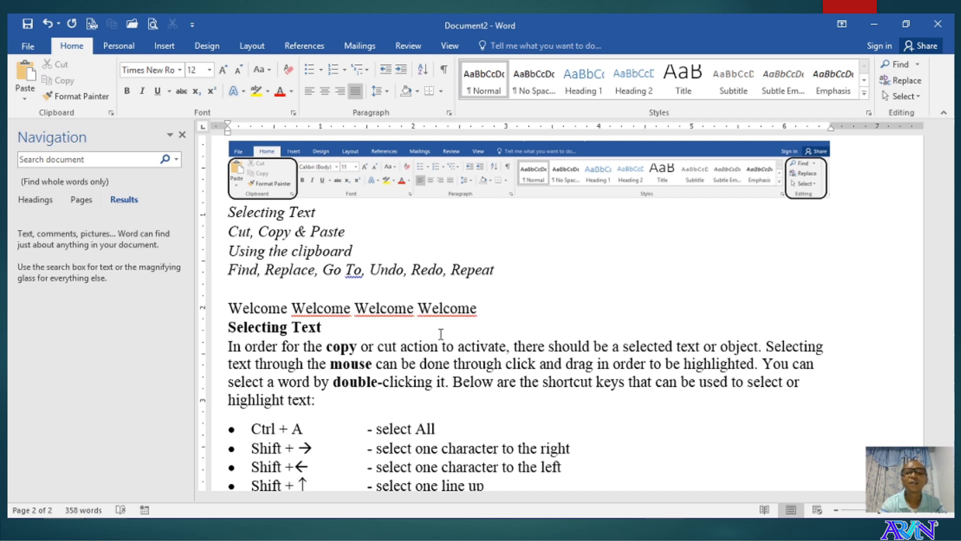
type("Welcome")
type("Welcome")
type("Welcome")
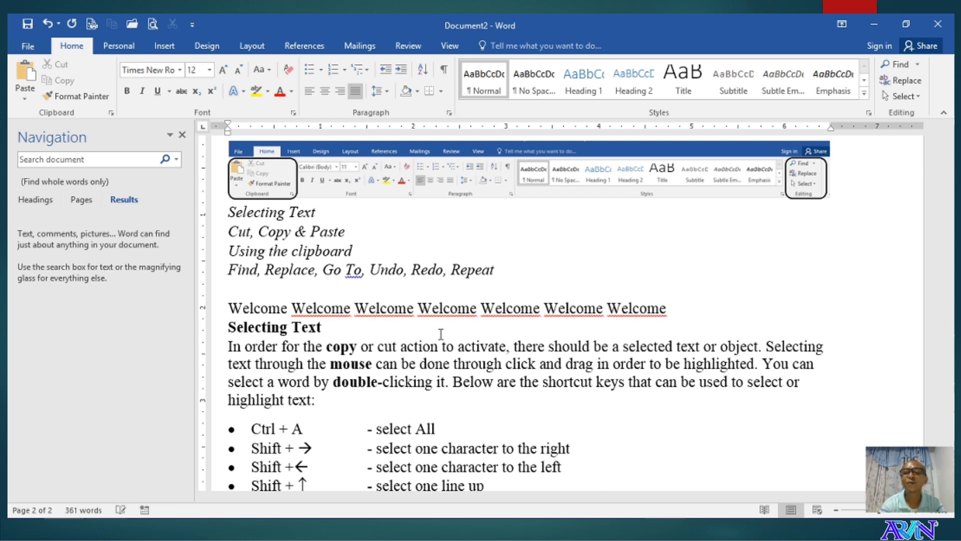
type("Welcome")
type("Welcome")
type("Welcome")
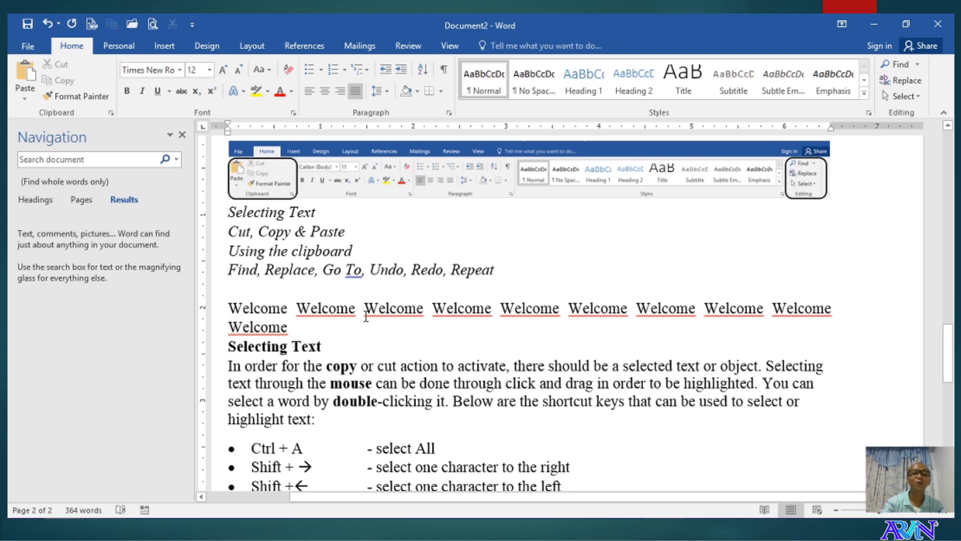
Start a new blank paragraph after the Welcome line, before Selecting Text.
key("Return")
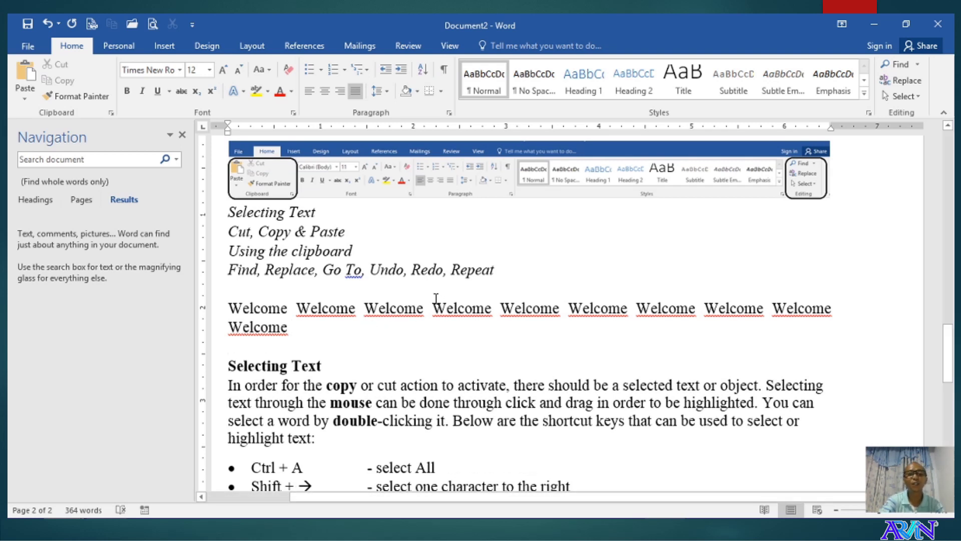